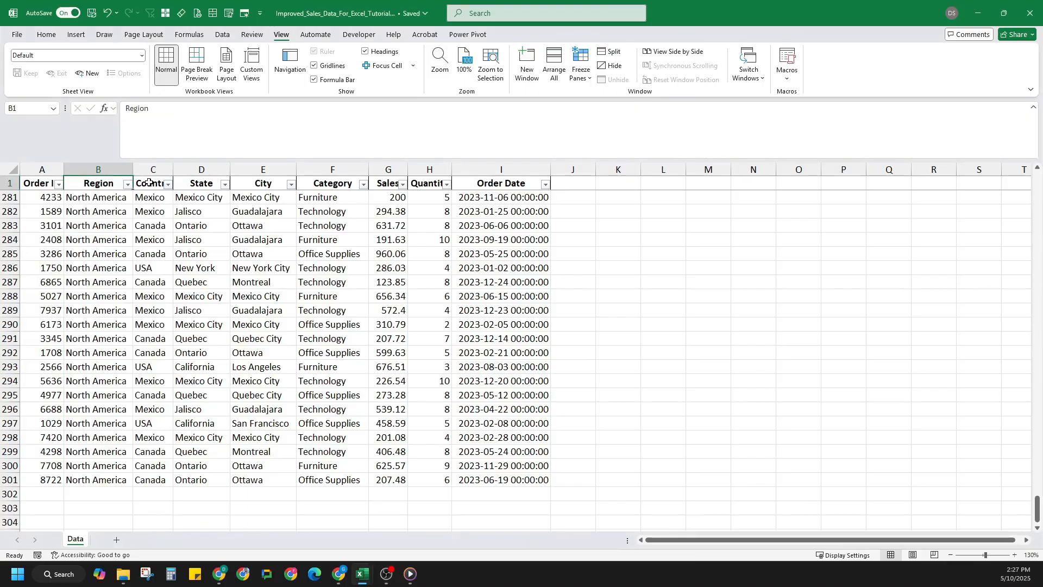
Examine the sales table's column headers from Order ID to Order Date and the data rows beneath them.
left_click(149, 183)
left_click(46, 184)
left_click(204, 183)
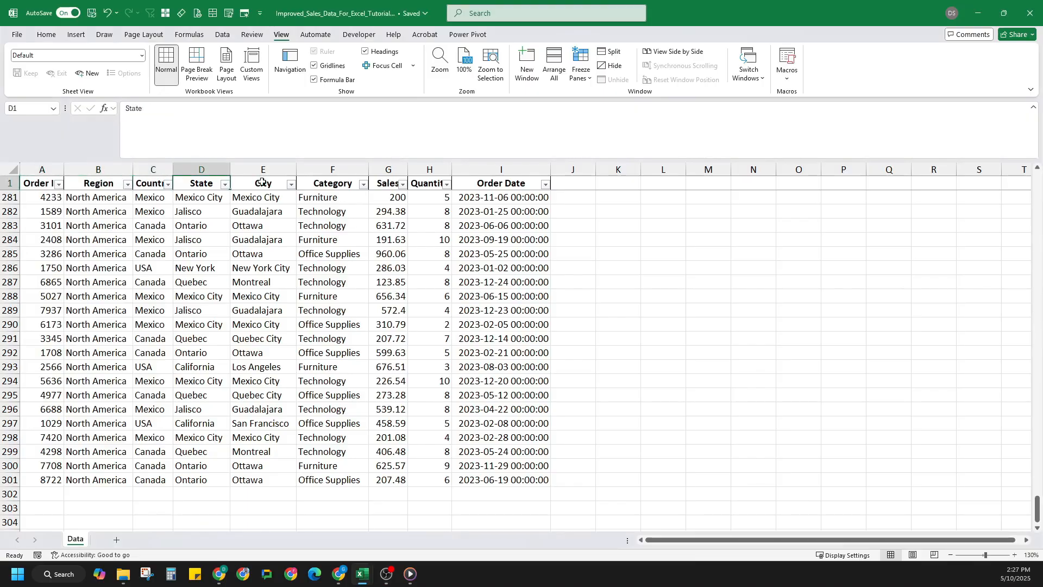
left_click(263, 183)
left_click(345, 184)
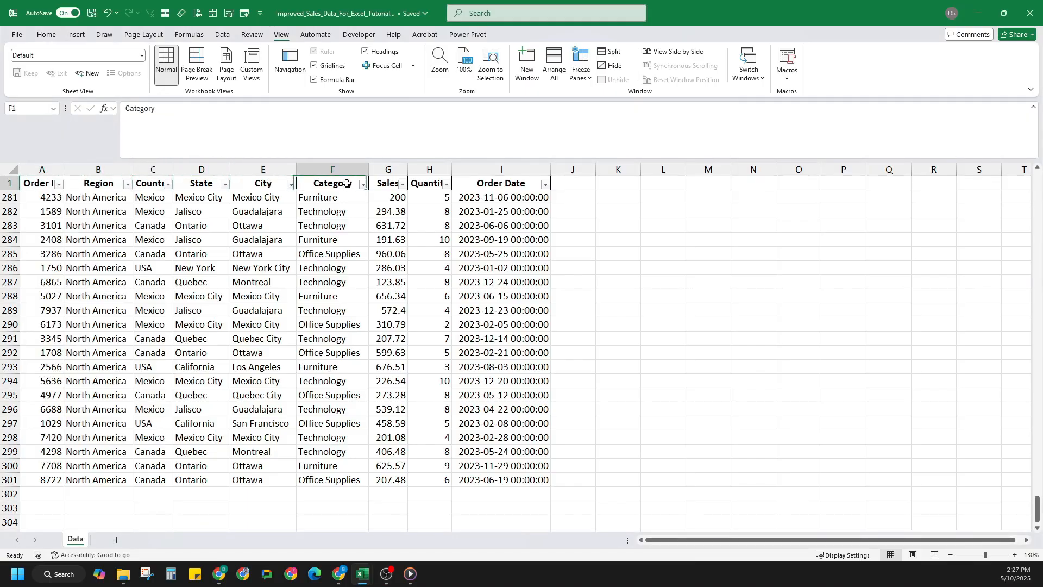
left_click(389, 184)
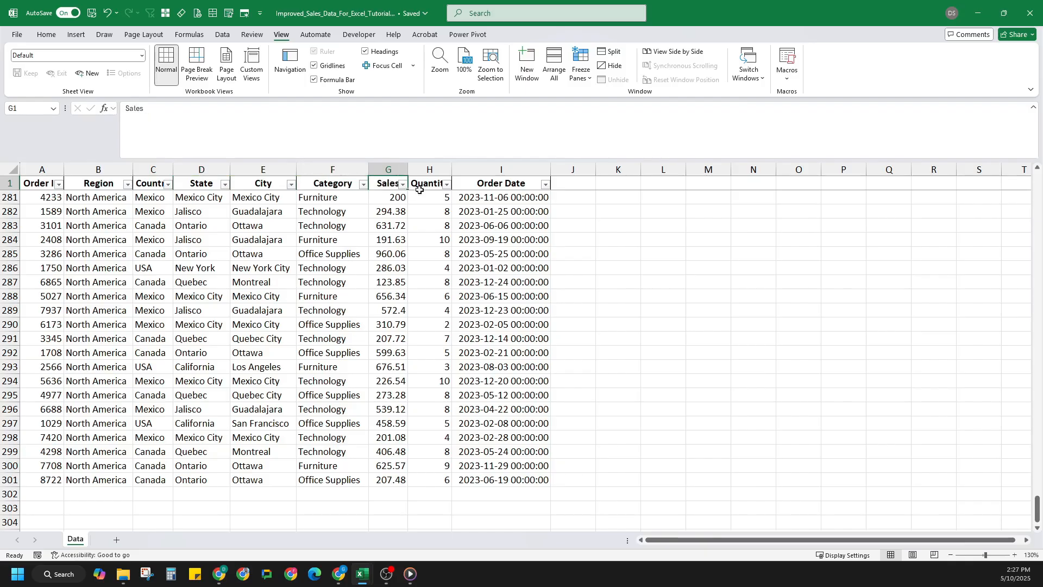
left_click(511, 183)
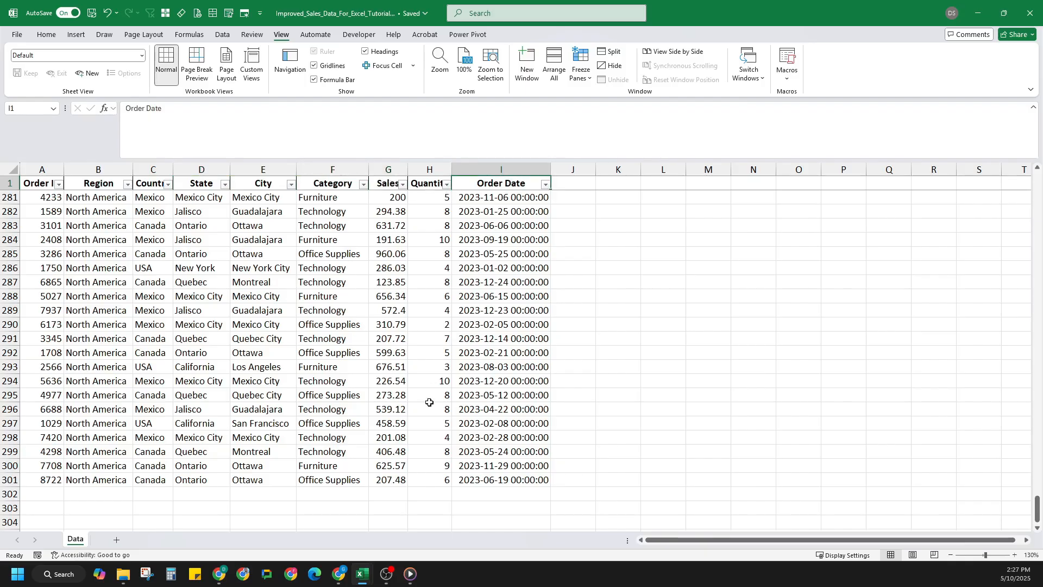
scroll(429, 402, "up", 2)
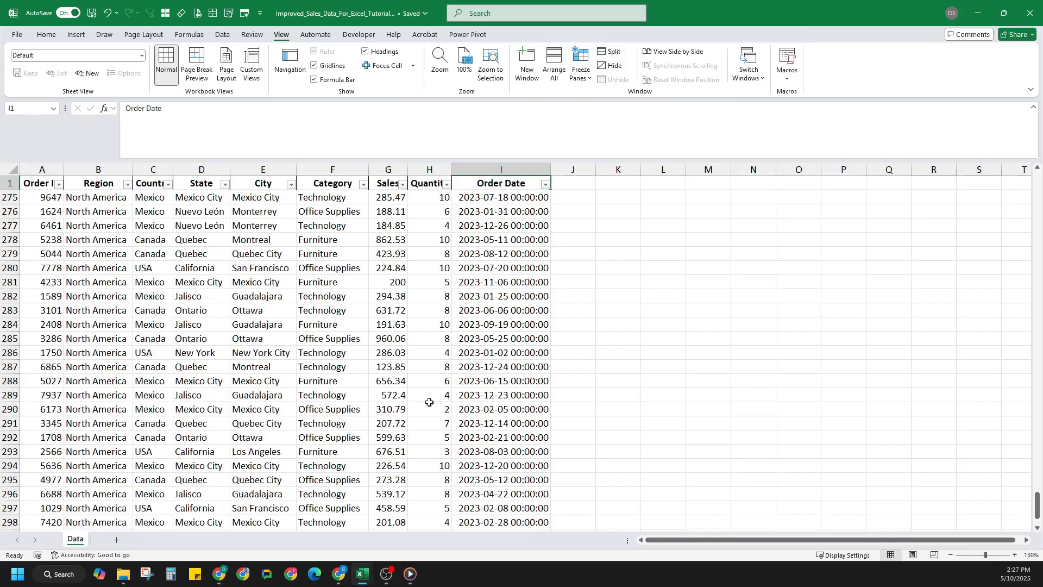
scroll(429, 402, "up", 5)
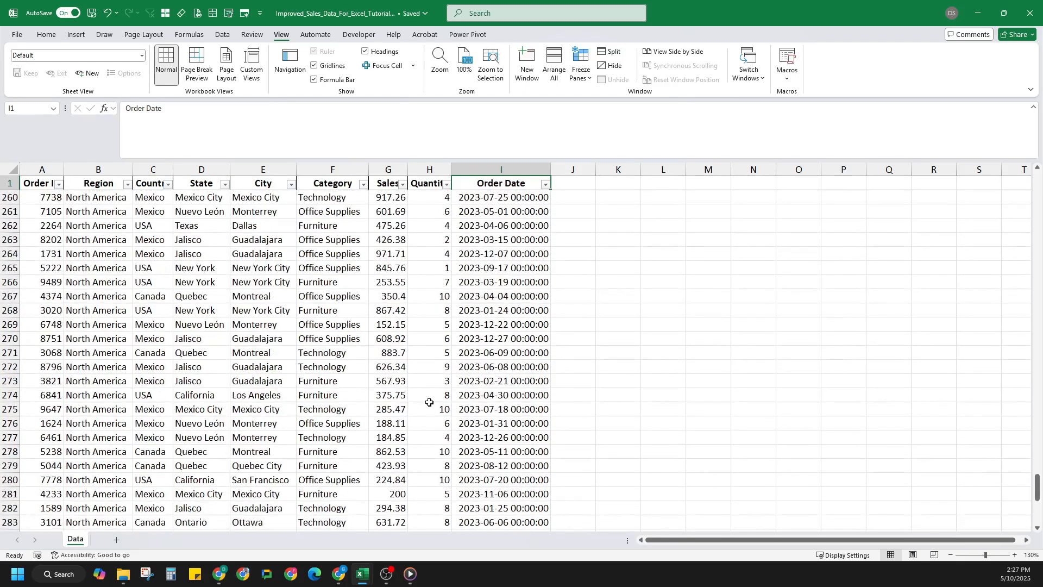
scroll(429, 402, "up", 3)
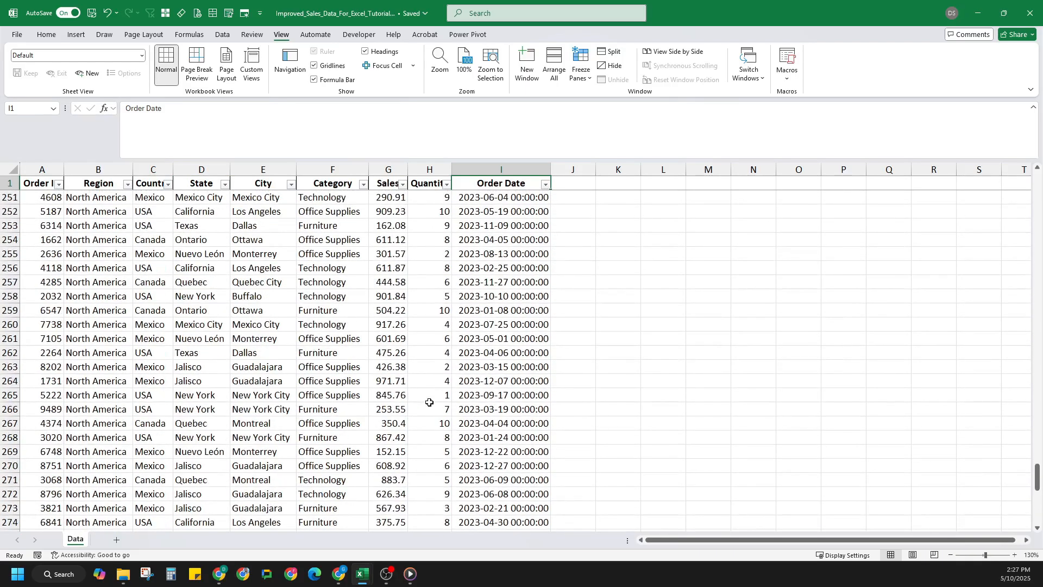
scroll(429, 402, "down", 8)
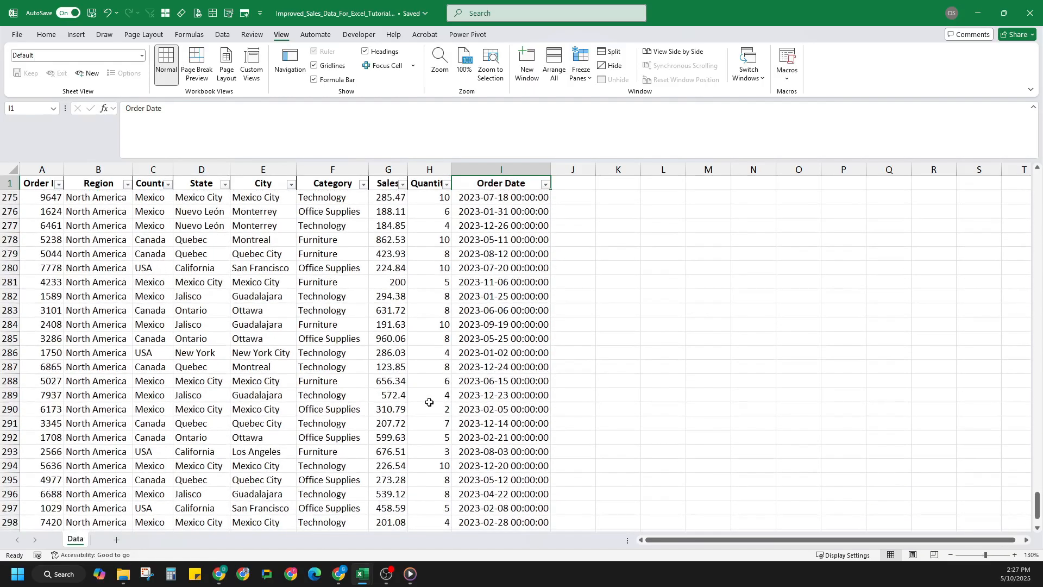
scroll(429, 402, "down", 3)
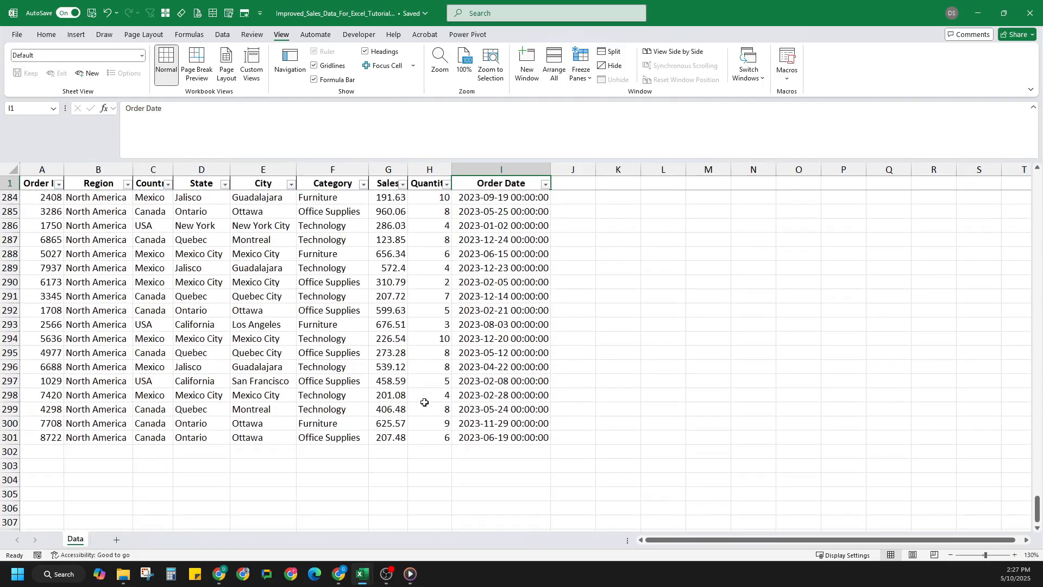
scroll(497, 394, "up", 4)
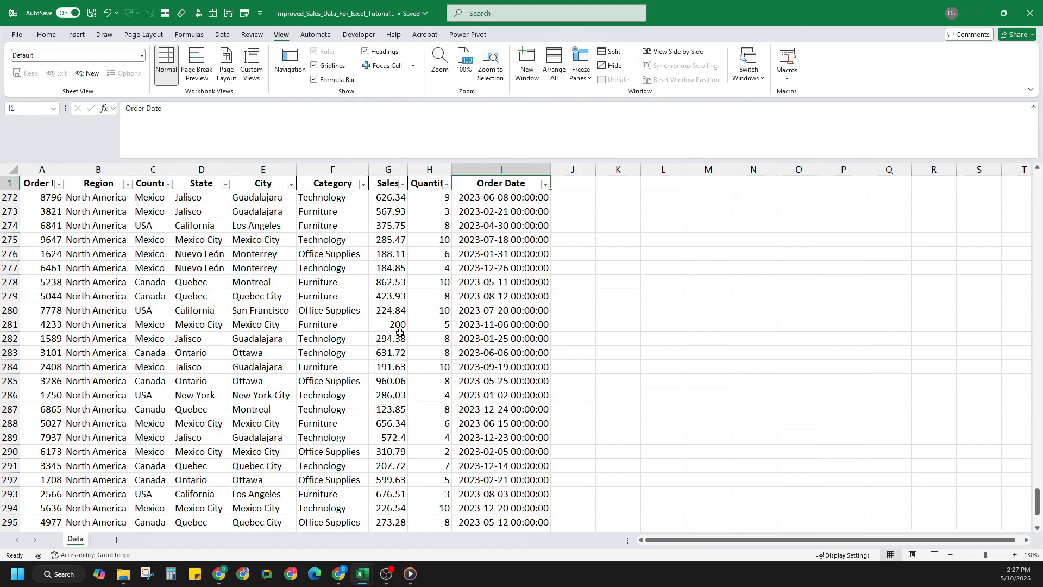
Filter the Country column to show only the Mexico rows.
left_click(153, 226)
scroll(169, 207, "up", 3)
left_click(168, 184)
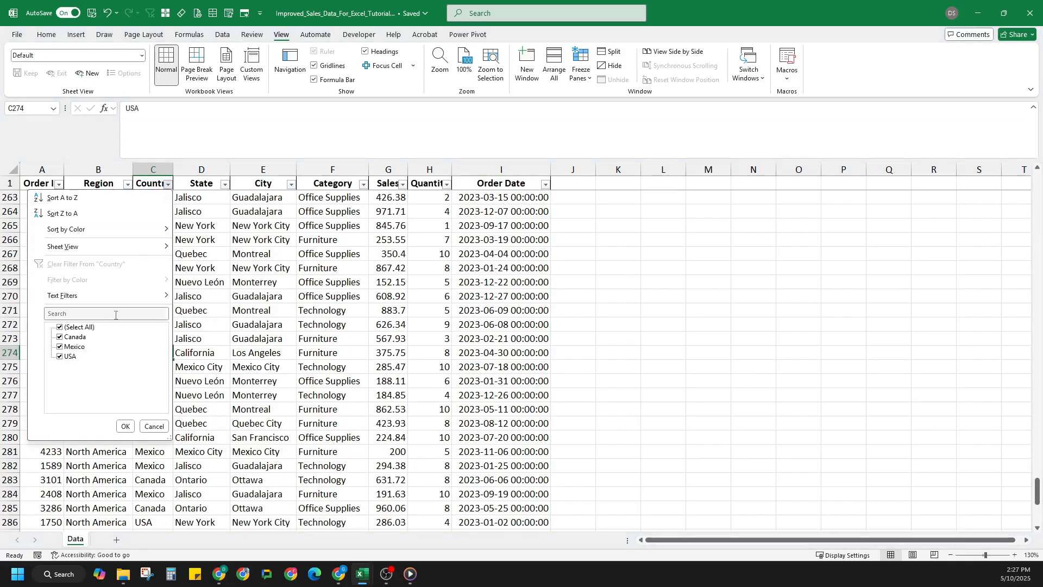
left_click(84, 327)
left_click(81, 346)
left_click(126, 426)
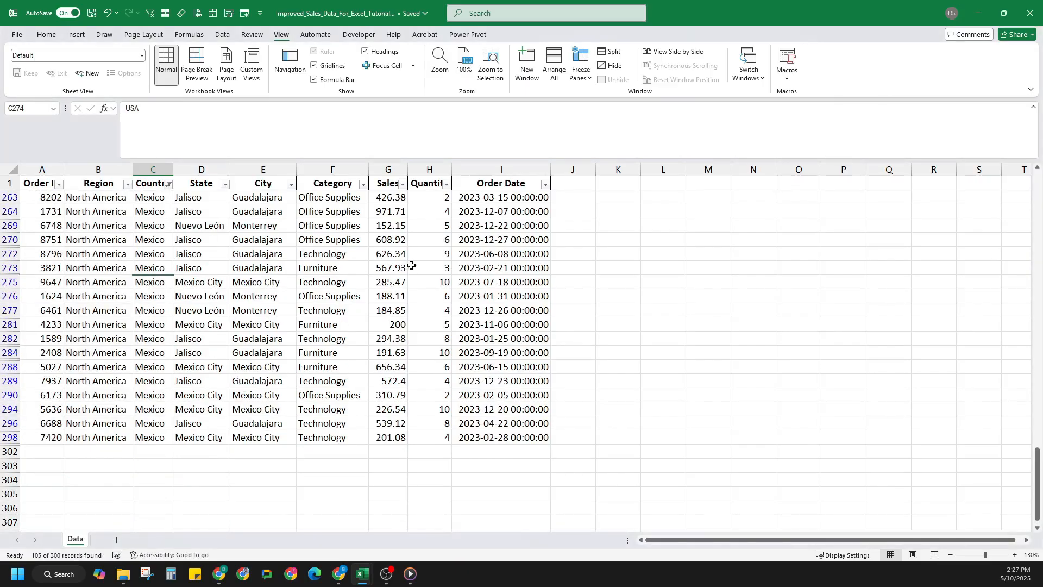
Select all filtered values in the Sales column, from G2 down, to read their total.
scroll(389, 200, "up", 7)
left_click(387, 184)
key("Down")
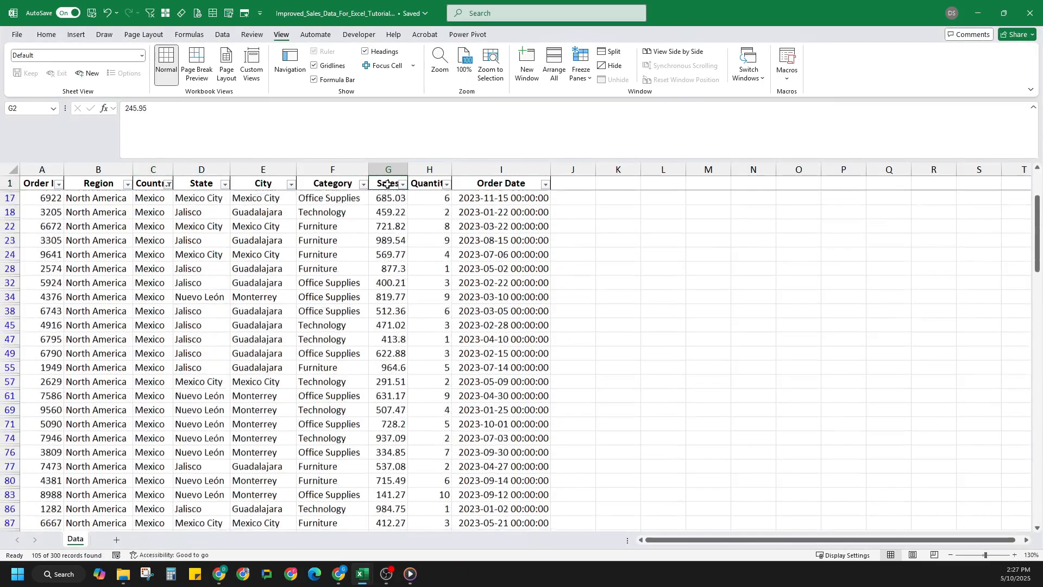
key("ctrl+shift+Down")
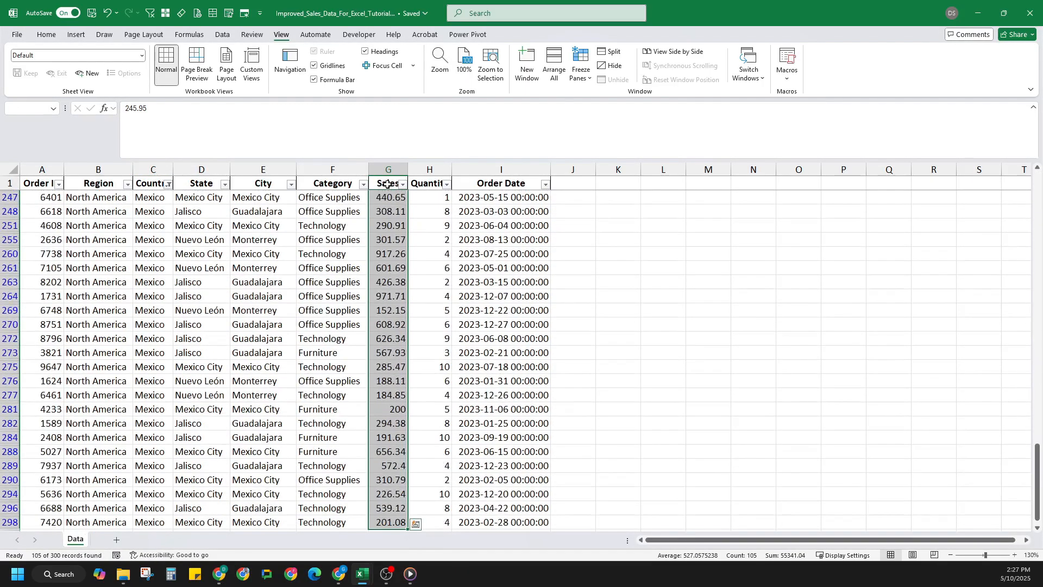
scroll(679, 453, "down", 2)
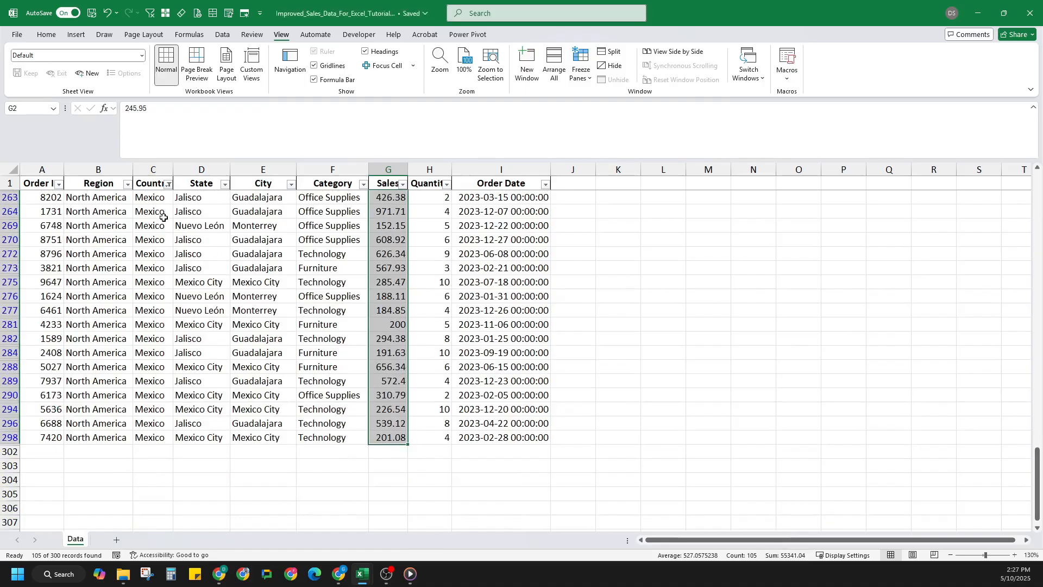
Clear the filter on the Country column to bring back the rows of all countries.
left_click(168, 185)
left_click(235, 261)
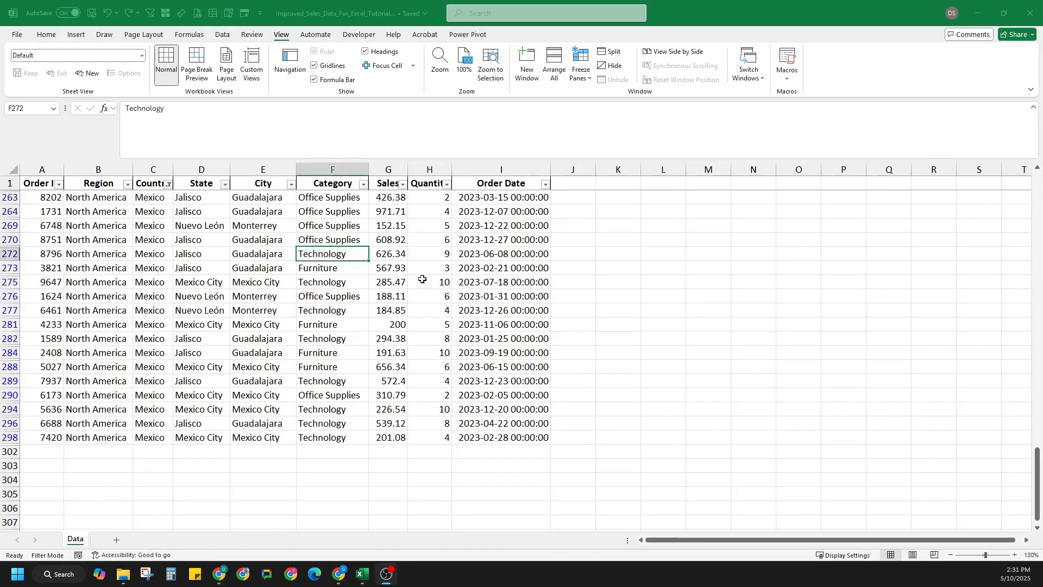
left_click(248, 228)
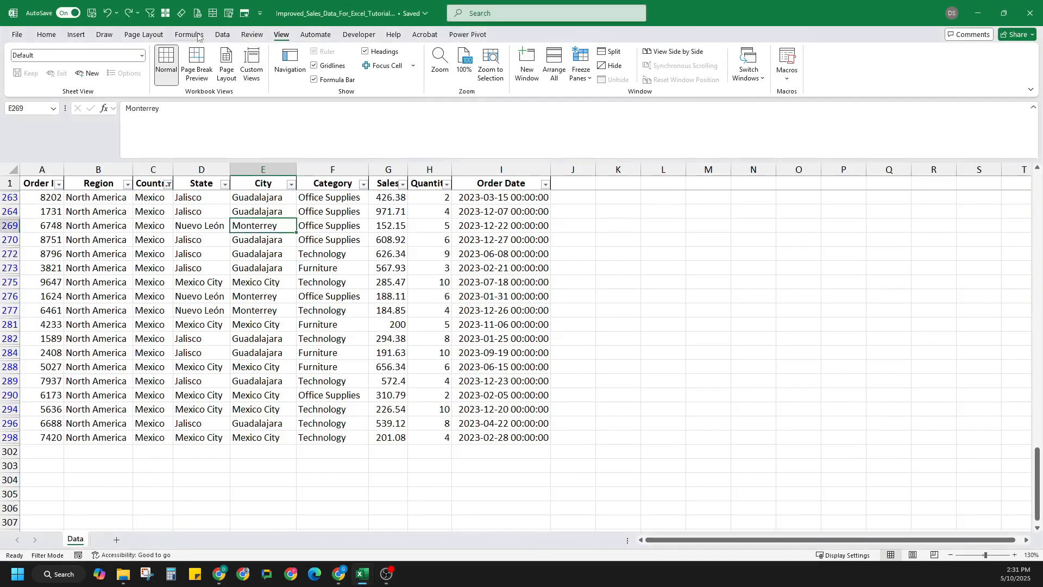
left_click(151, 16)
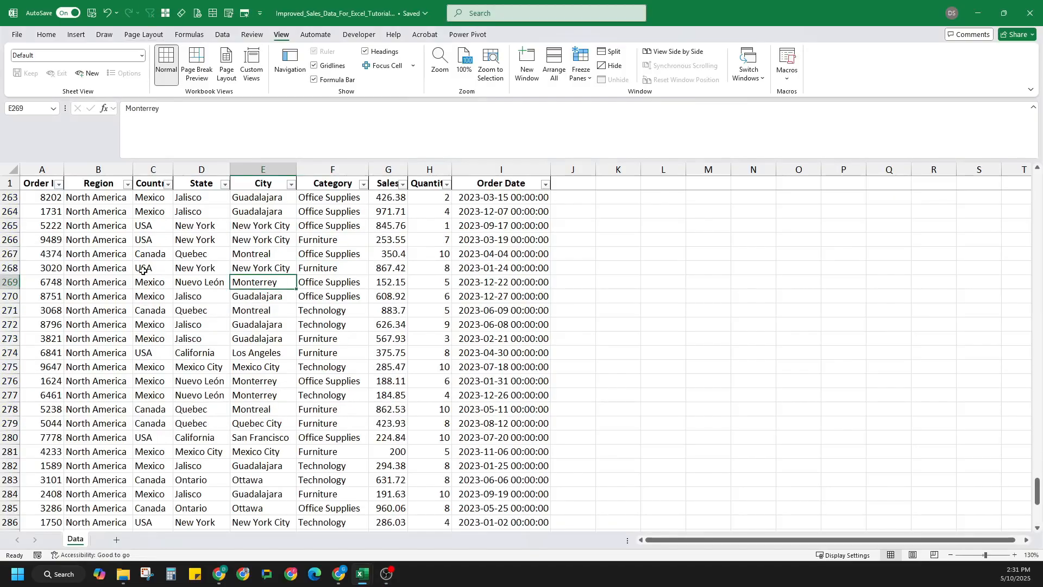
Insert a PivotTable on a new worksheet from the range Data!$A$1:$I$301.
left_click(124, 242)
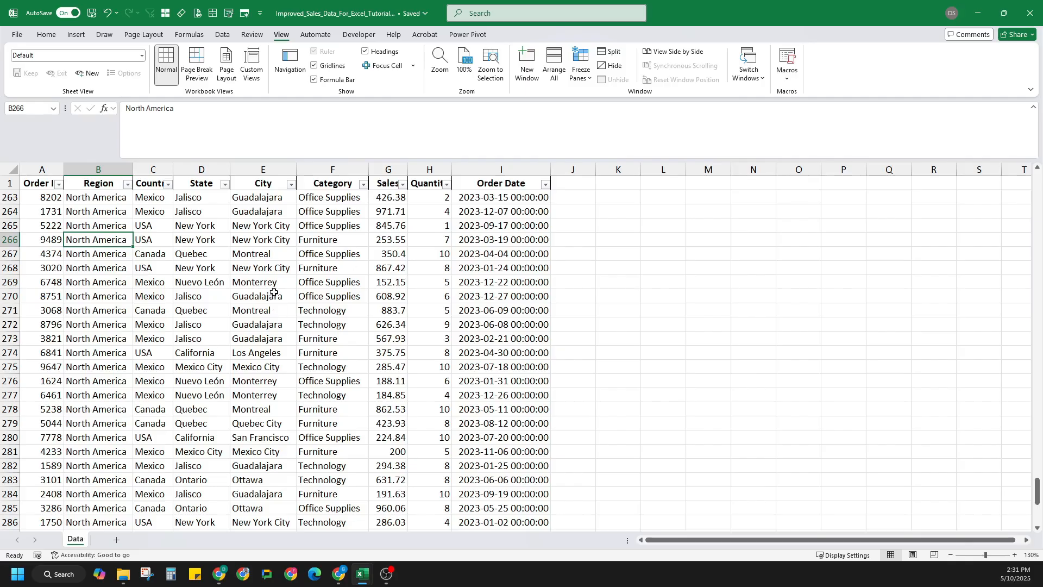
left_click(210, 253)
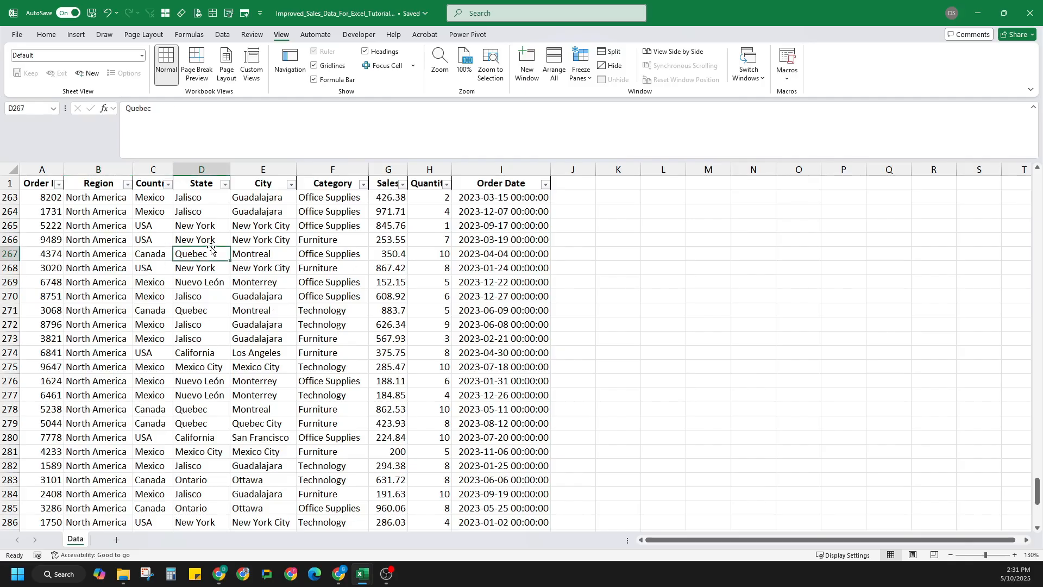
left_click(75, 37)
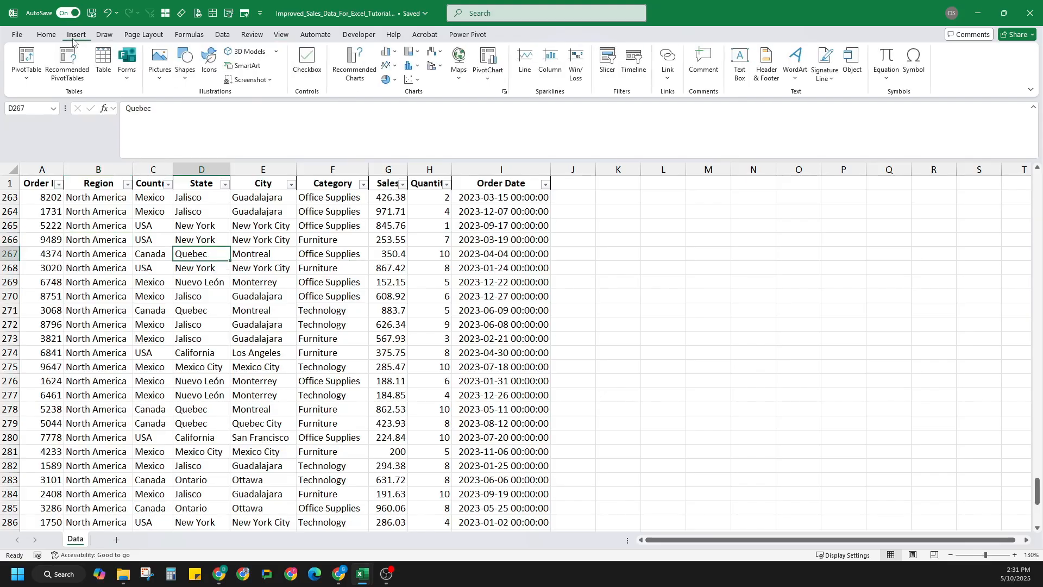
left_click(28, 56)
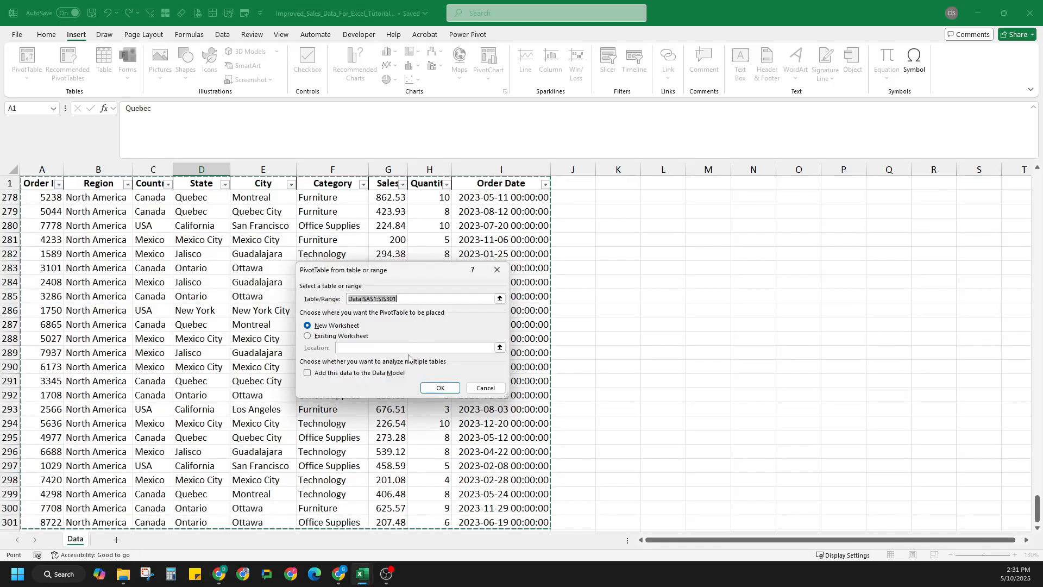
scroll(81, 489, "down", 1)
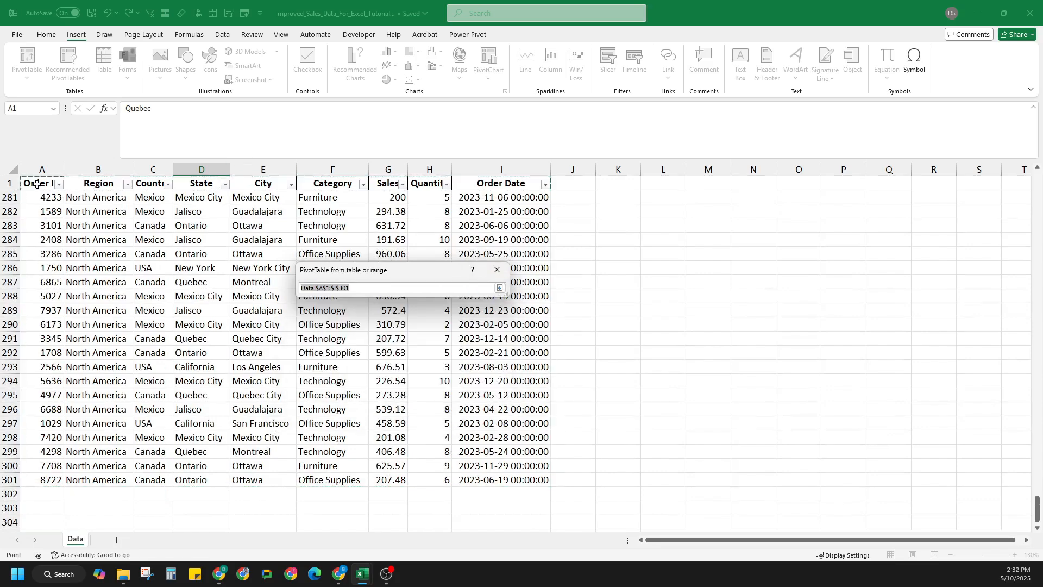
left_click_drag(36, 184, 521, 480)
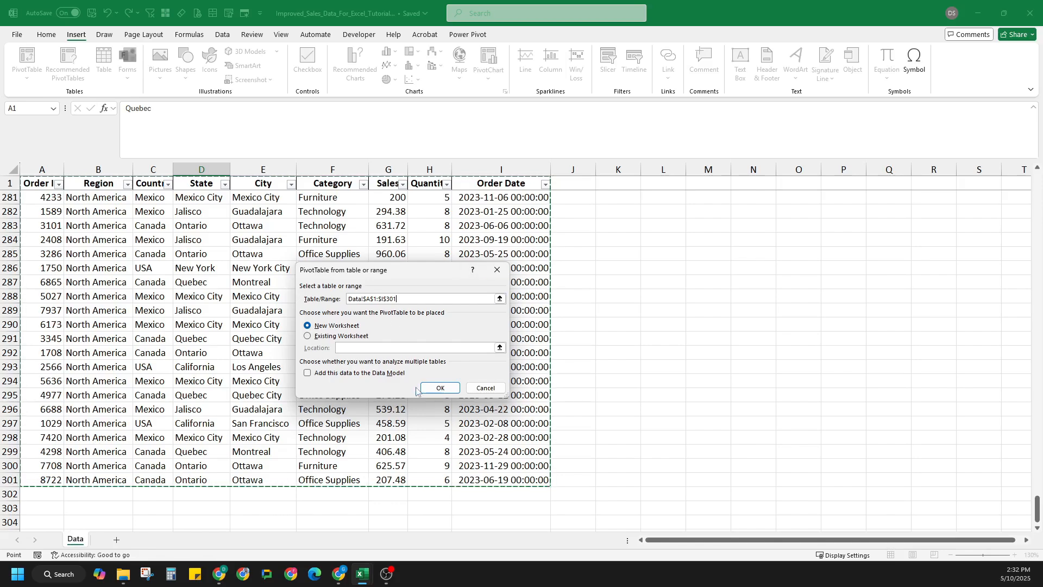
left_click(439, 390)
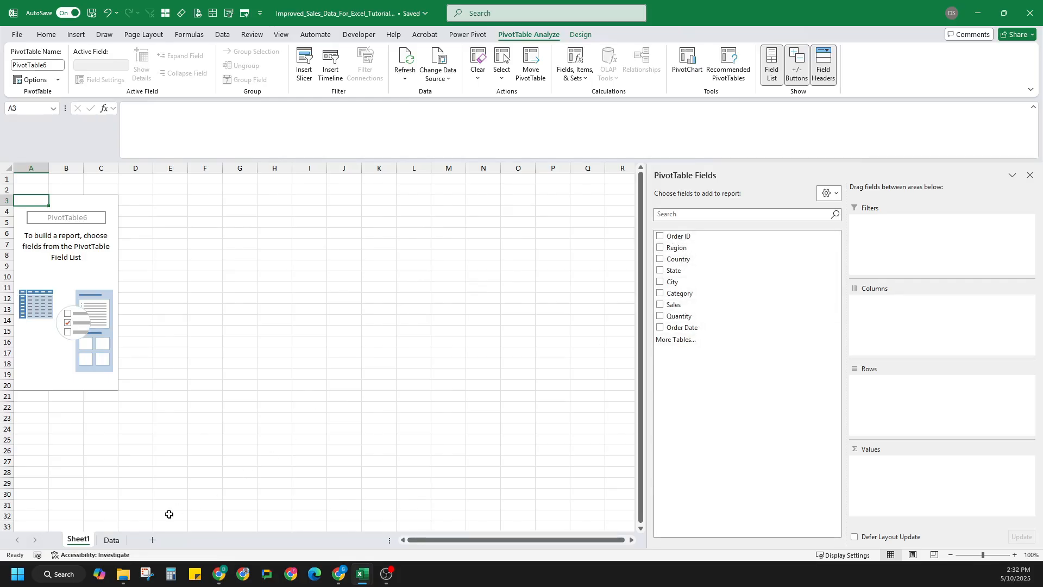
Compare the field list with the Data sheet's headers, and add State to Rows and Sales to Values in the PivotTable.
left_click(112, 540)
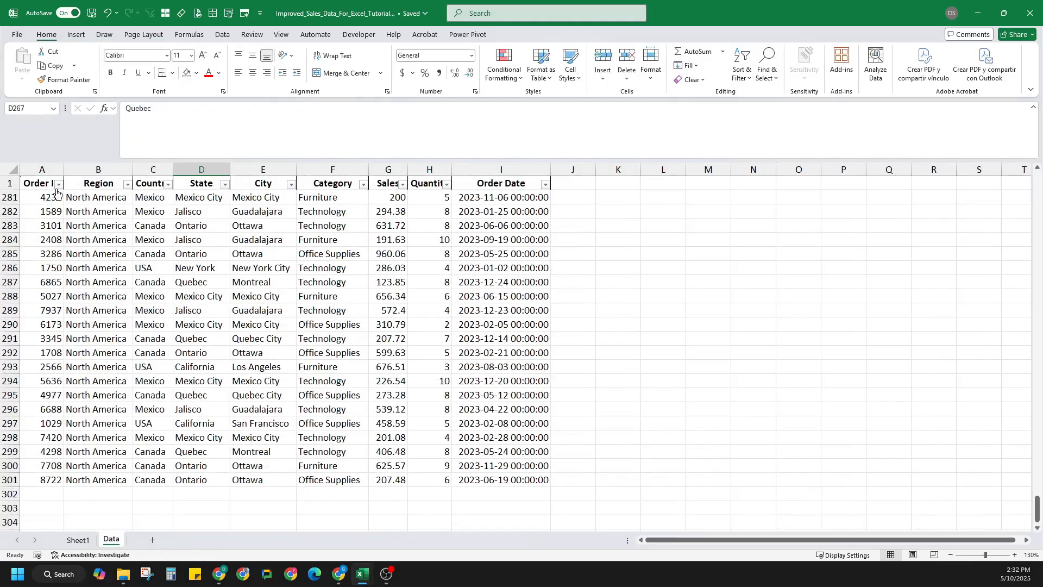
left_click(78, 540)
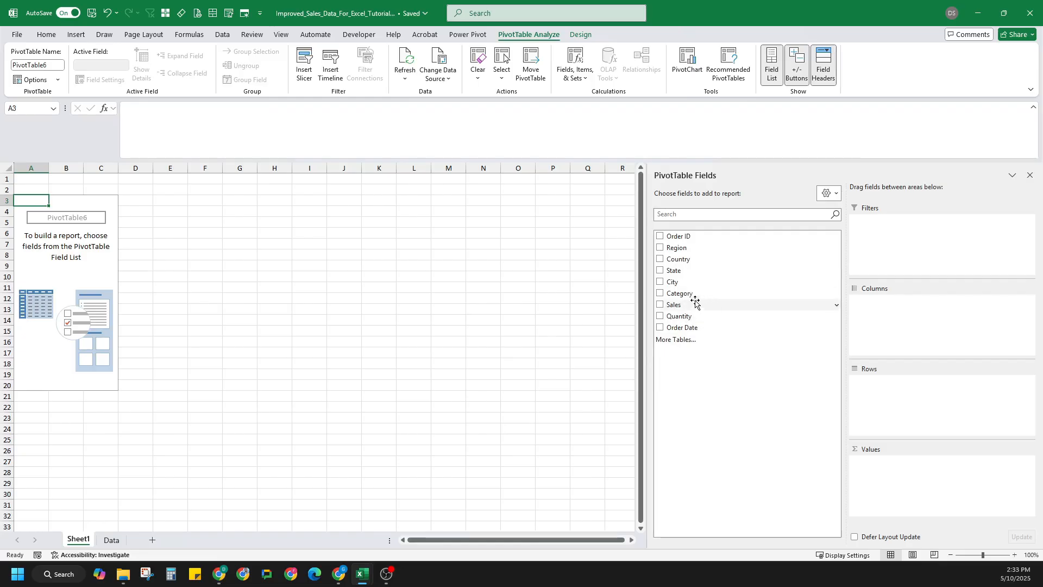
left_click_drag(685, 275, 878, 391)
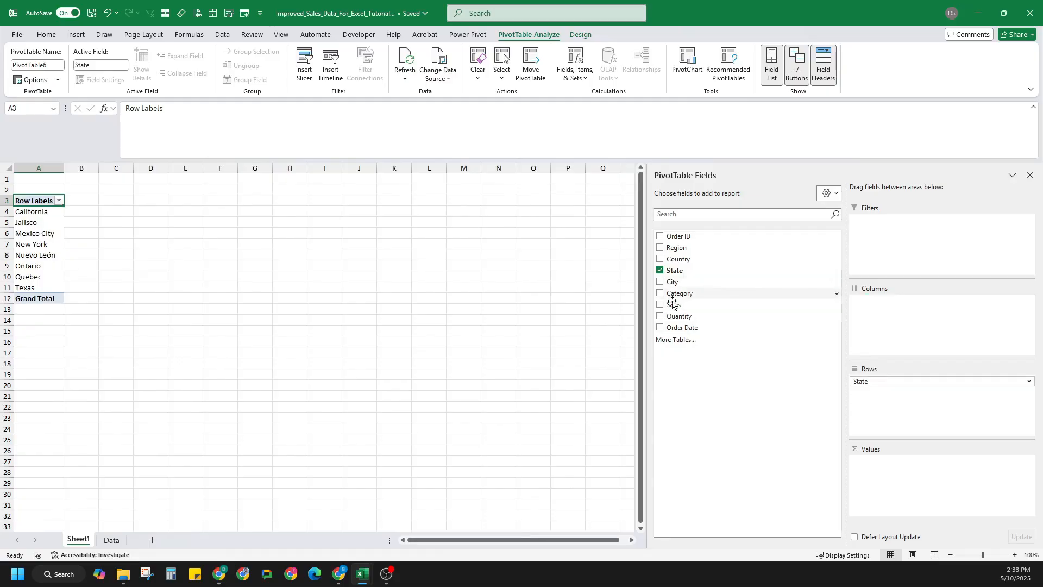
left_click_drag(689, 305, 901, 488)
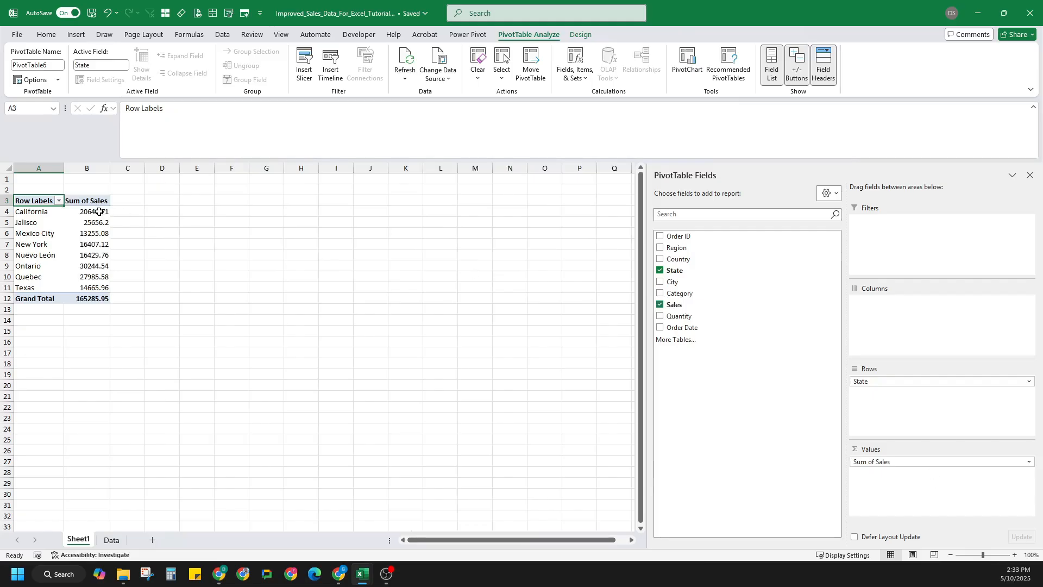
Format the PivotTable's Sum of Sales field as Currency with two decimal places and the $ symbol.
left_click_drag(99, 212, 89, 288)
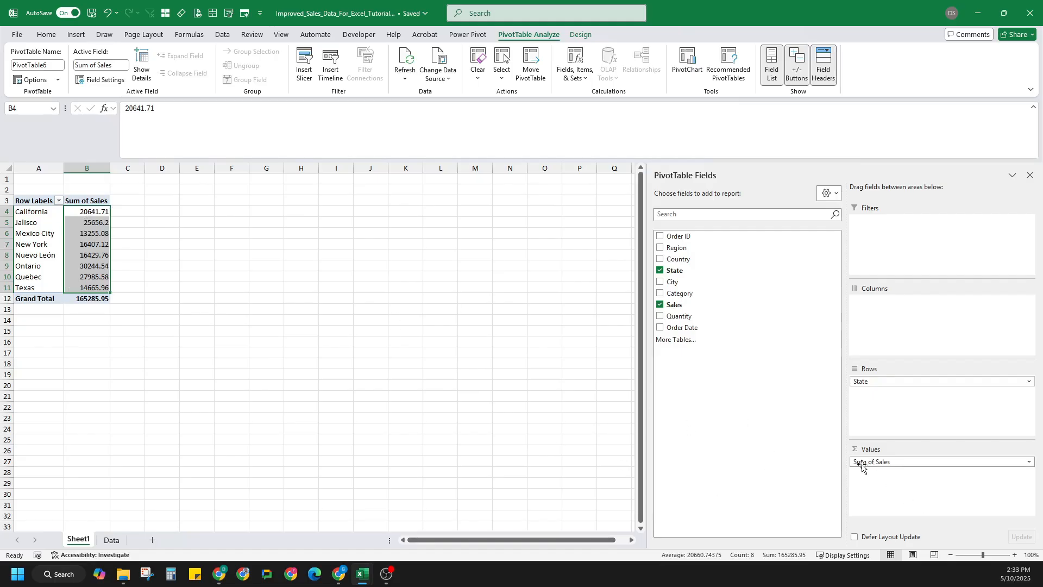
left_click(882, 463)
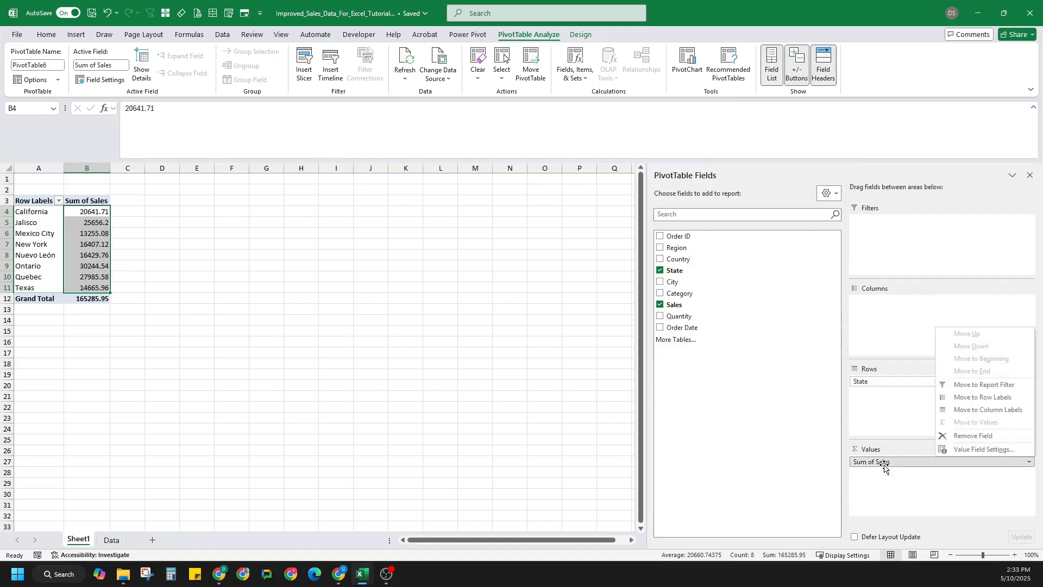
left_click(994, 454)
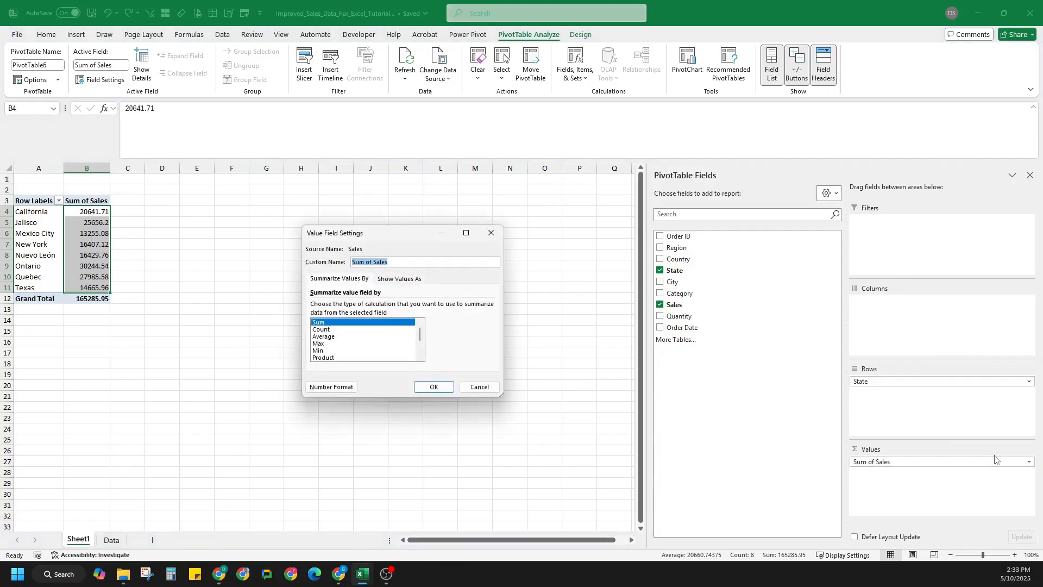
left_click(332, 387)
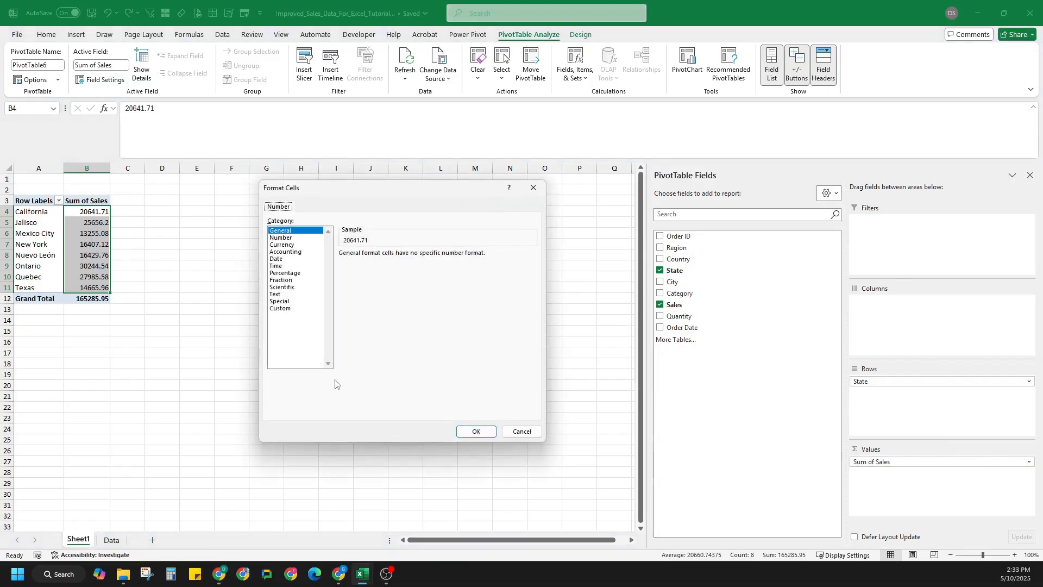
left_click(285, 238)
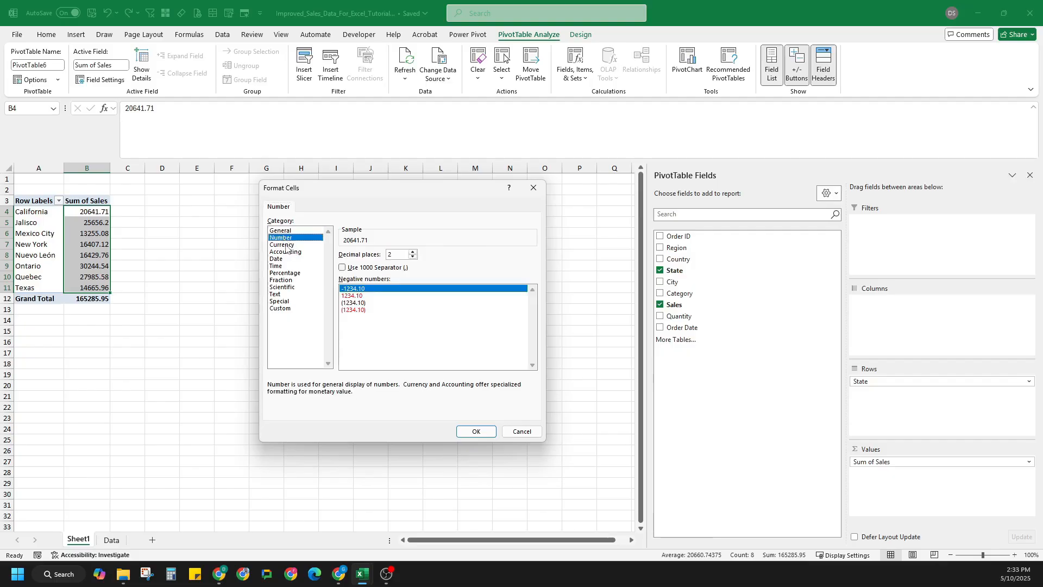
left_click(286, 245)
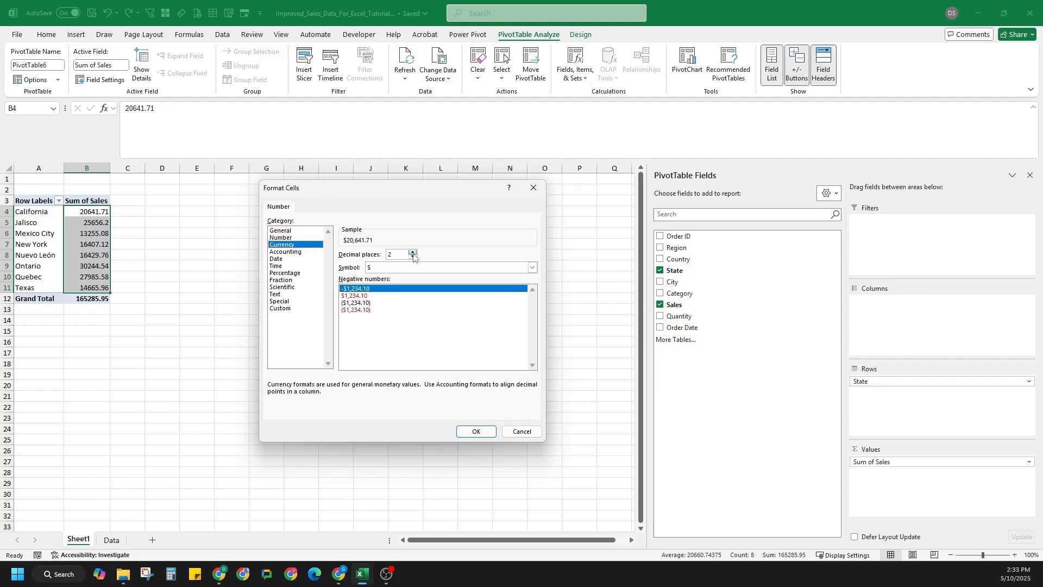
left_click(423, 270)
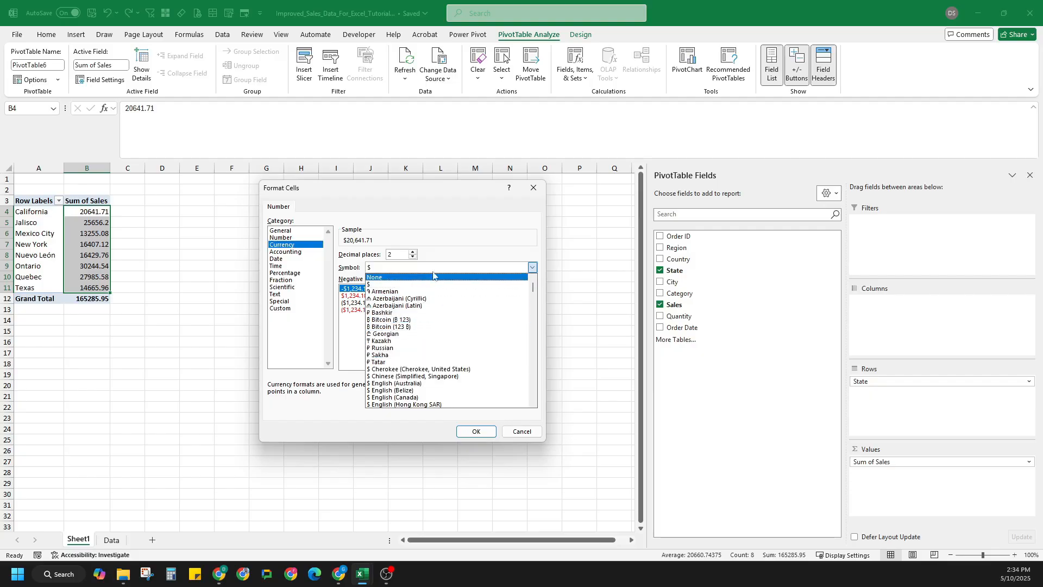
left_click(458, 251)
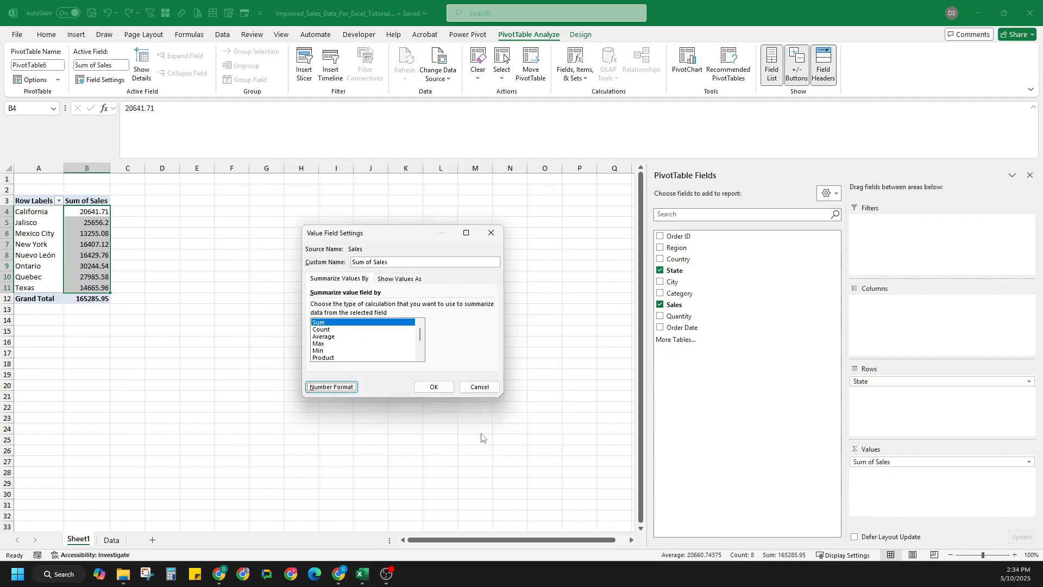
left_click(445, 388)
left_click(445, 389)
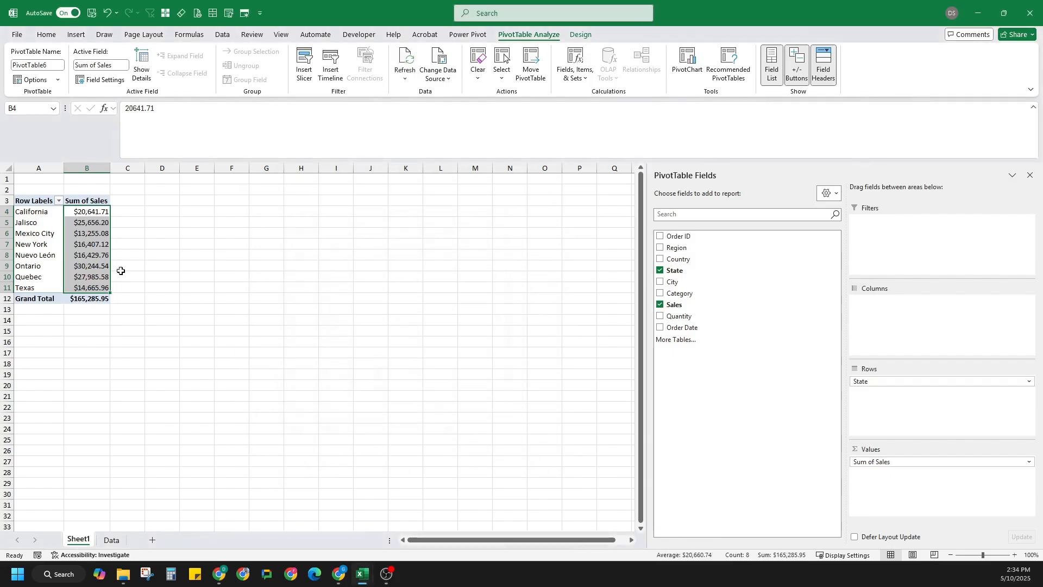
Review the formatted sales values, and compare the PivotTable's states with the State column's filter list on the Data sheet.
left_click_drag(88, 212, 103, 290)
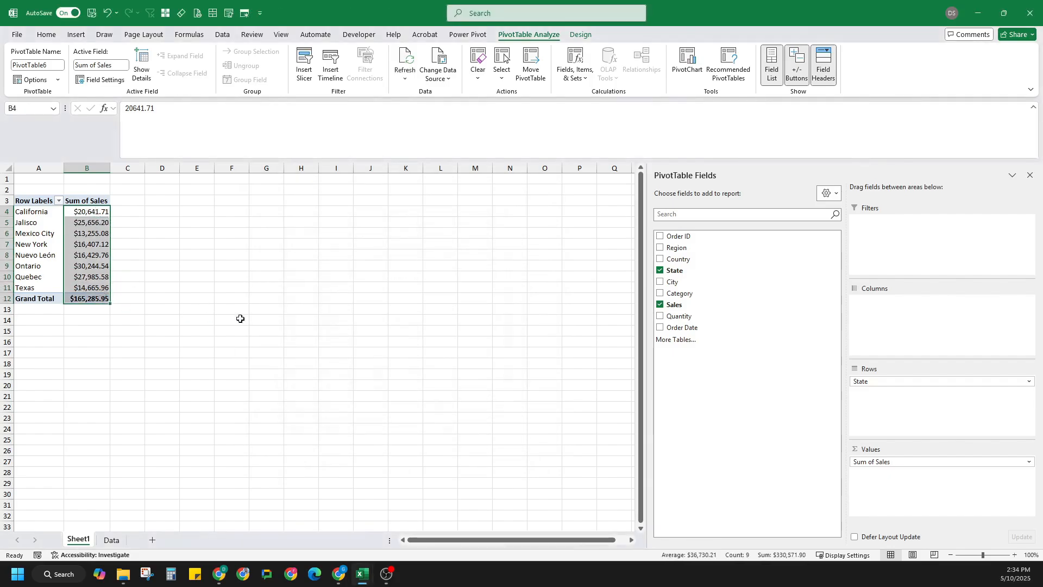
left_click(263, 308)
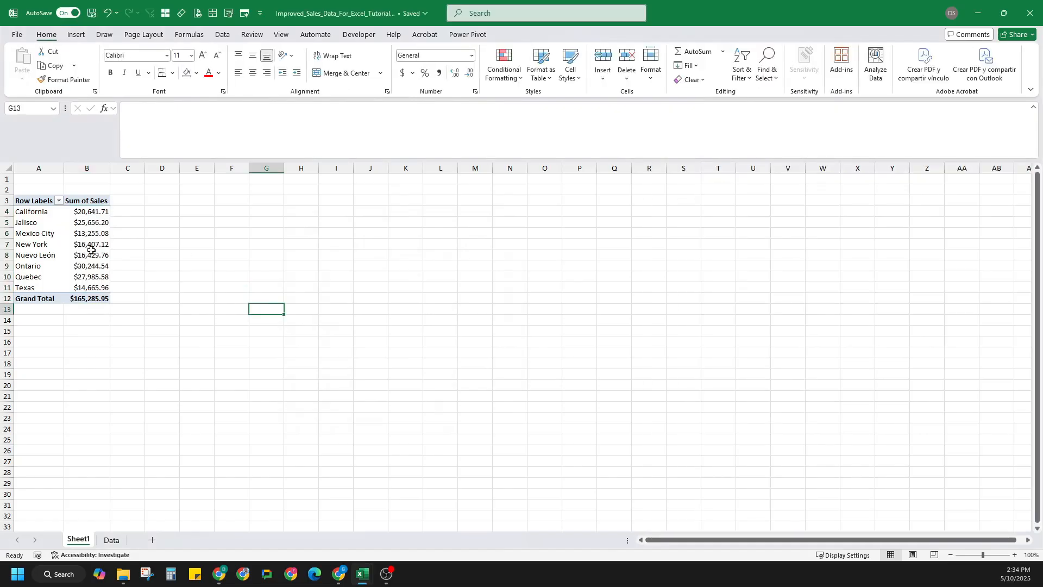
mouse_move(91, 249)
left_click(112, 539)
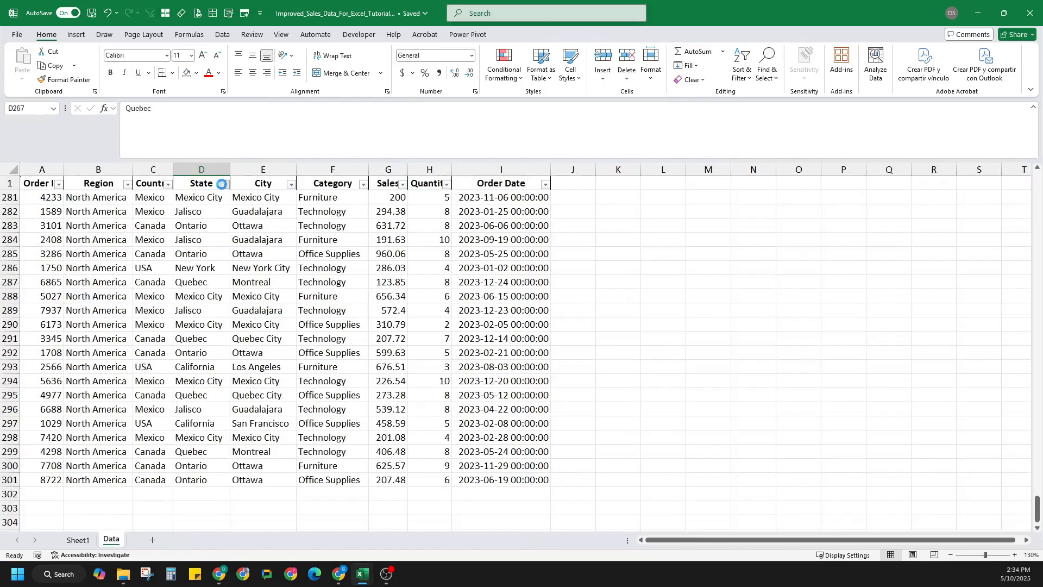
left_click(225, 183)
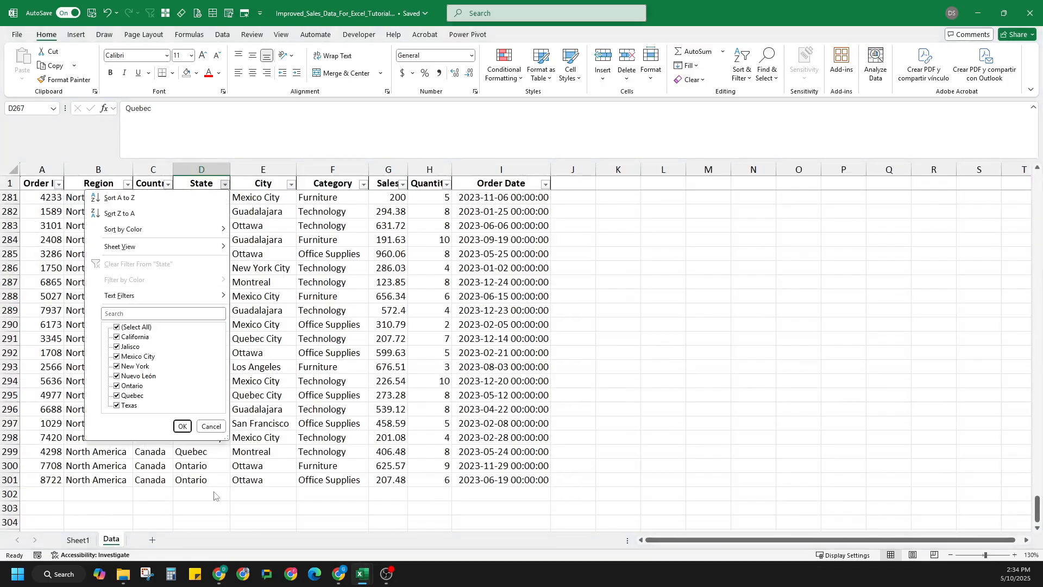
left_click(205, 428)
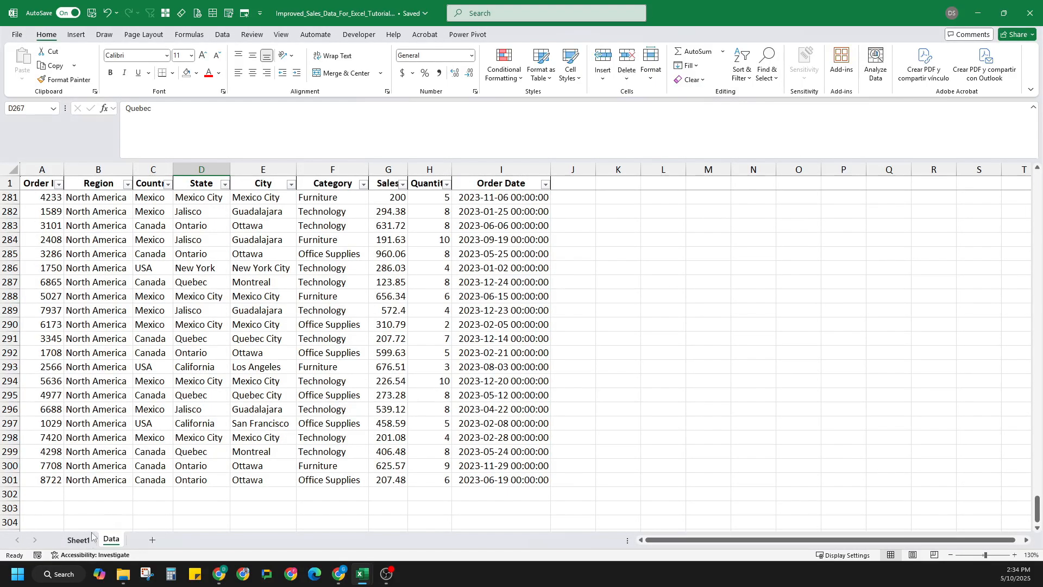
left_click(81, 540)
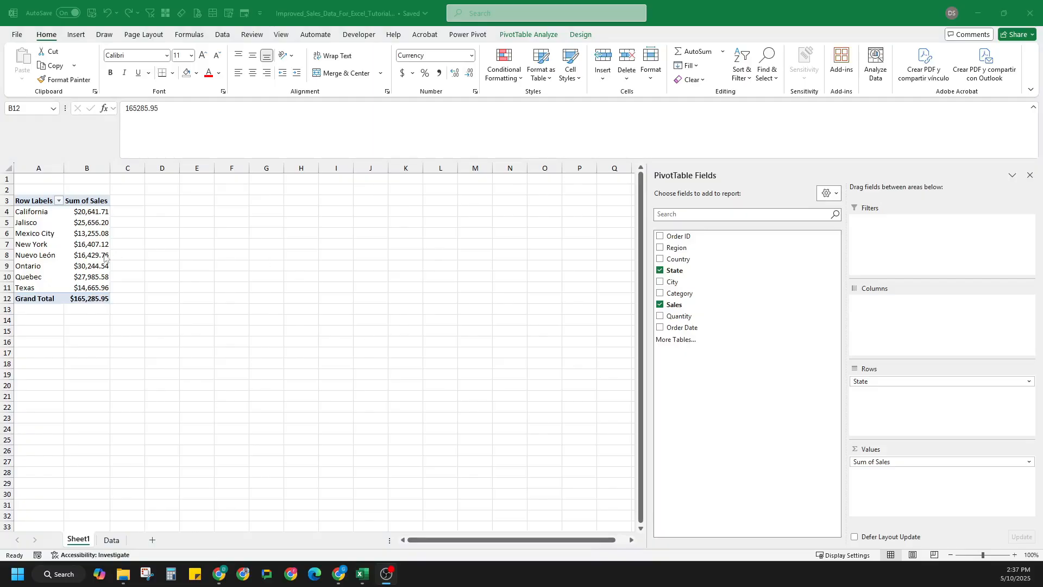
Add City below State in the PivotTable's Rows, and collapse California, Jalisco, Mexico City and New York individually.
left_click(70, 244)
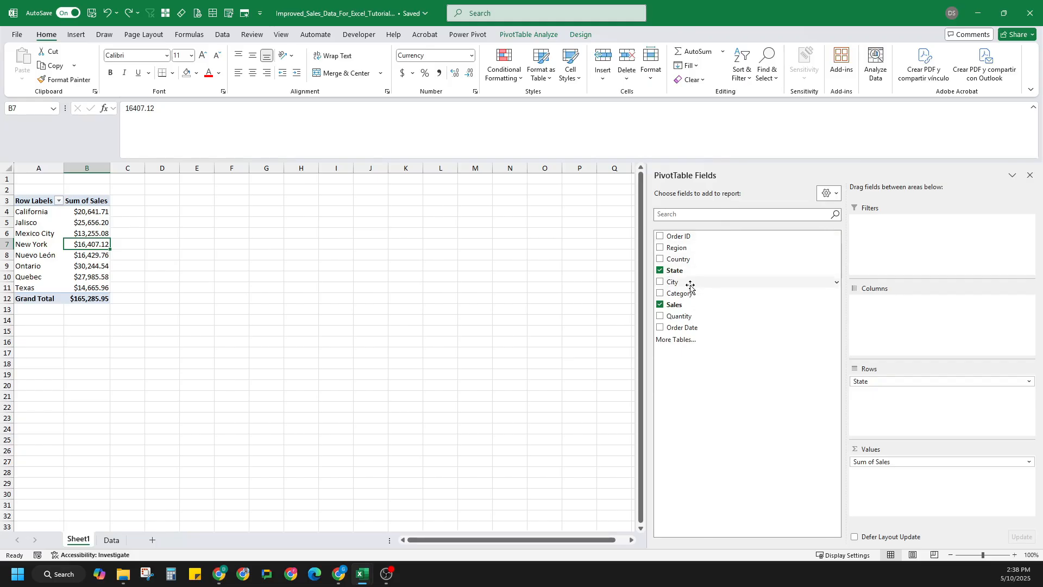
left_click_drag(689, 287, 895, 403)
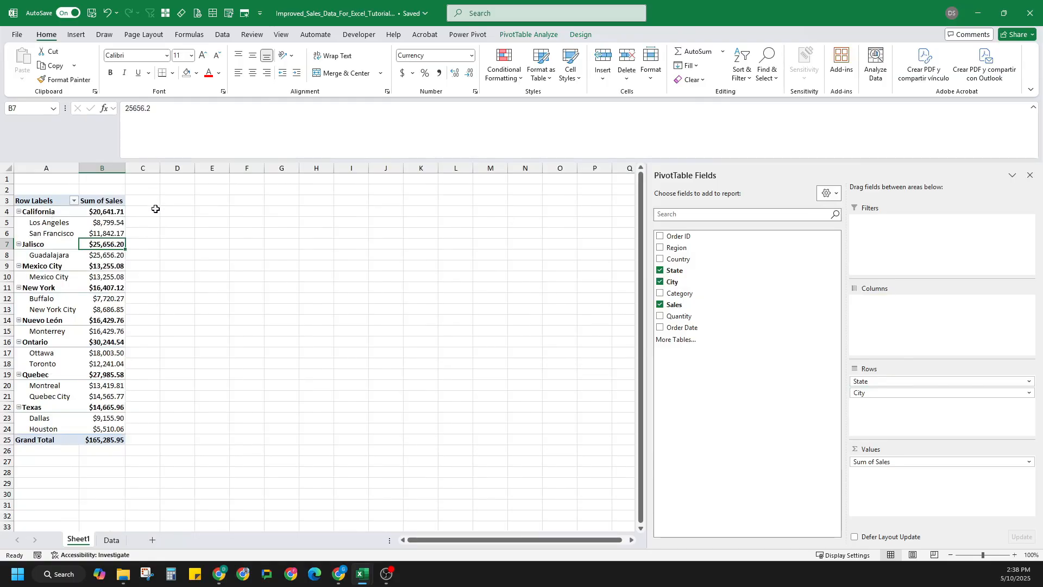
left_click(19, 213)
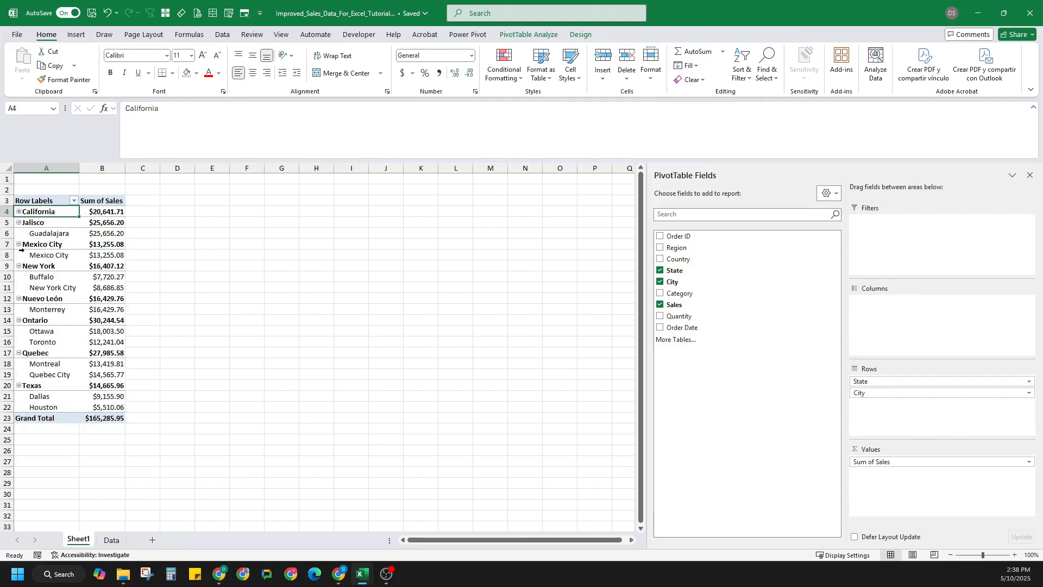
left_click(19, 222)
left_click(19, 233)
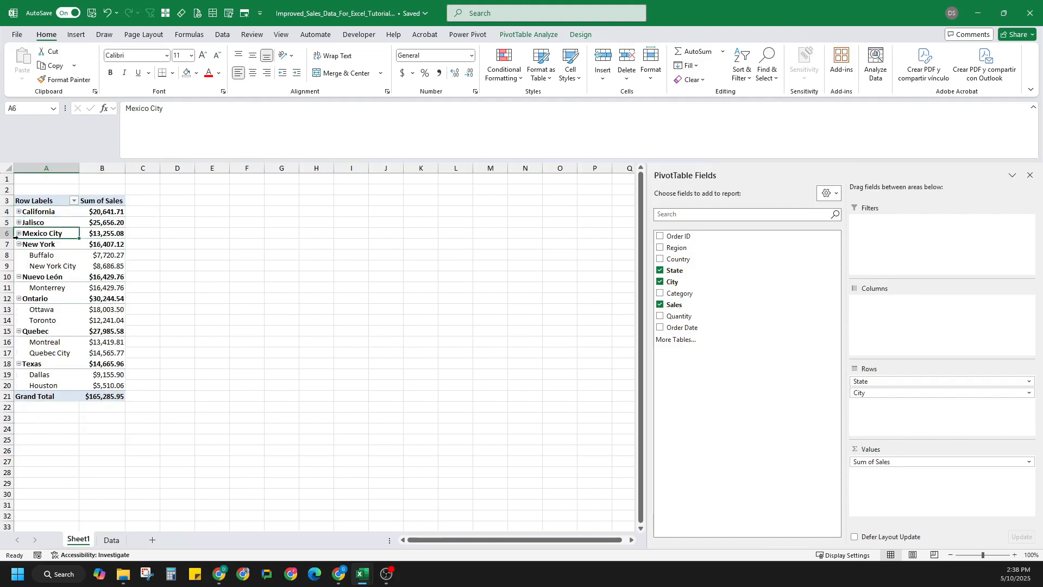
left_click(19, 245)
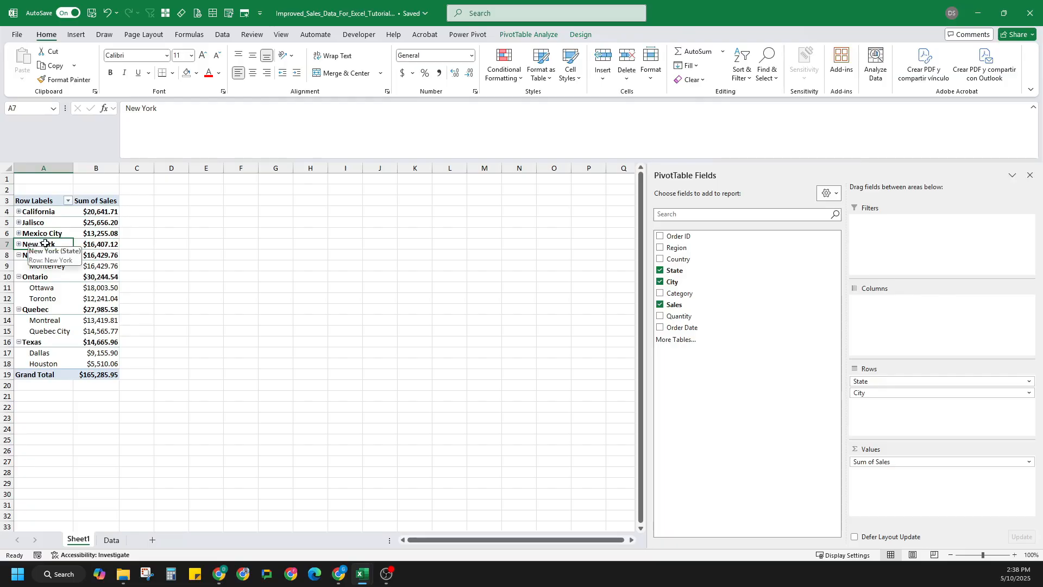
Collapse the entire State field so that the cities of all states are hidden.
right_click(44, 243)
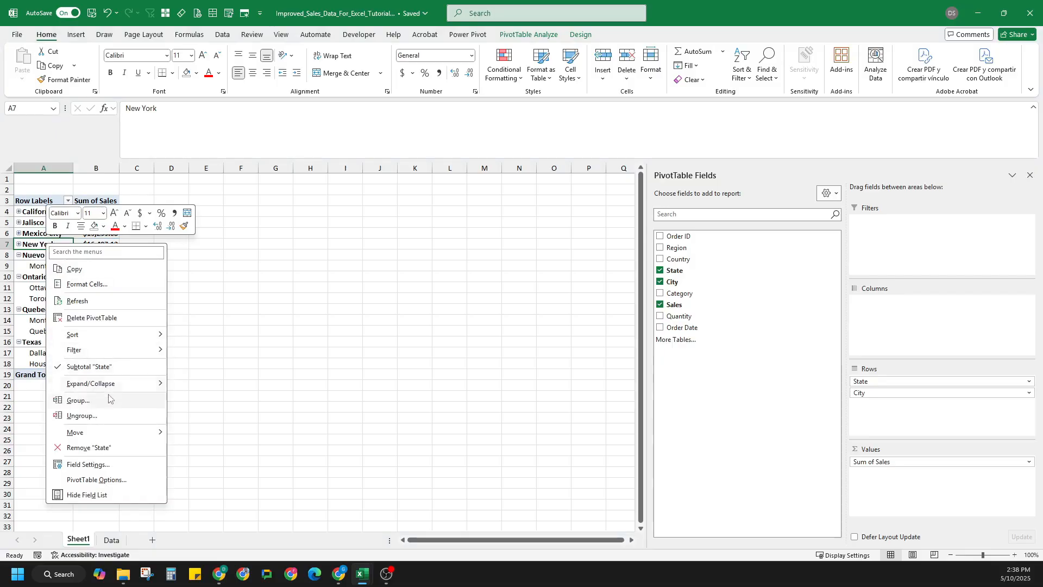
mouse_move(110, 387)
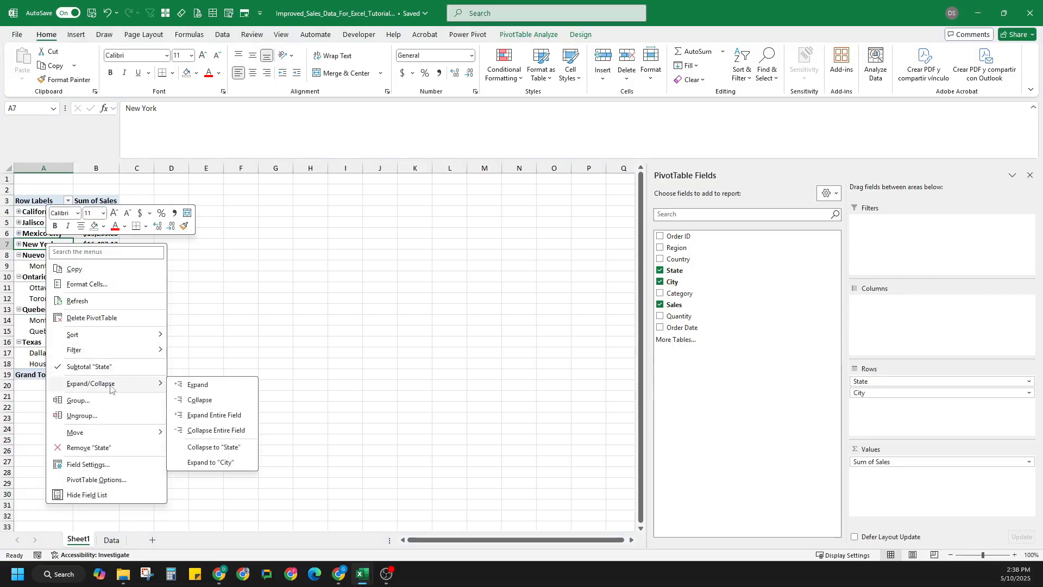
left_click(217, 430)
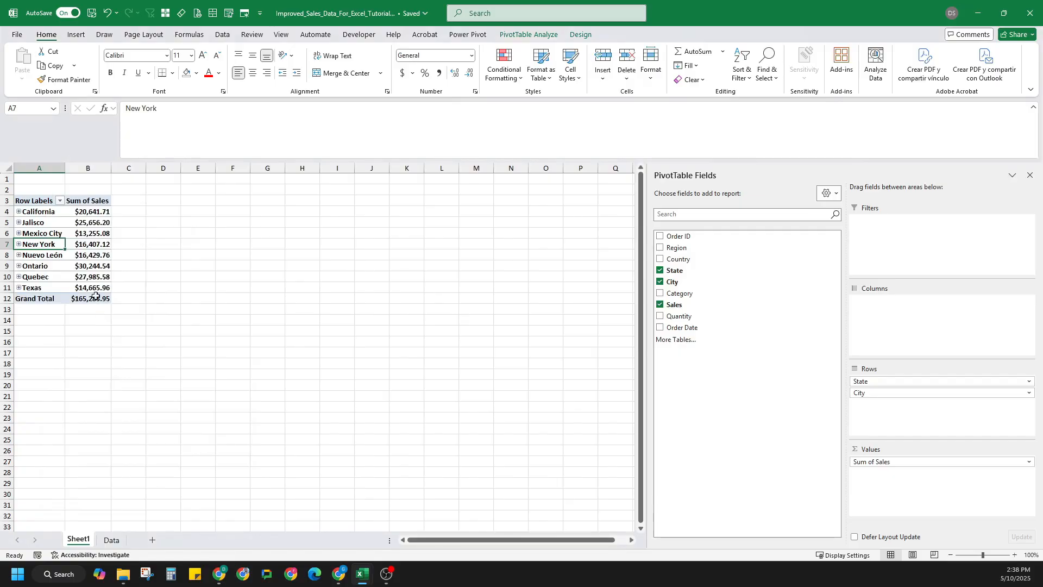
Add Country to the PivotTable's Rows, above State and City.
right_click(50, 222)
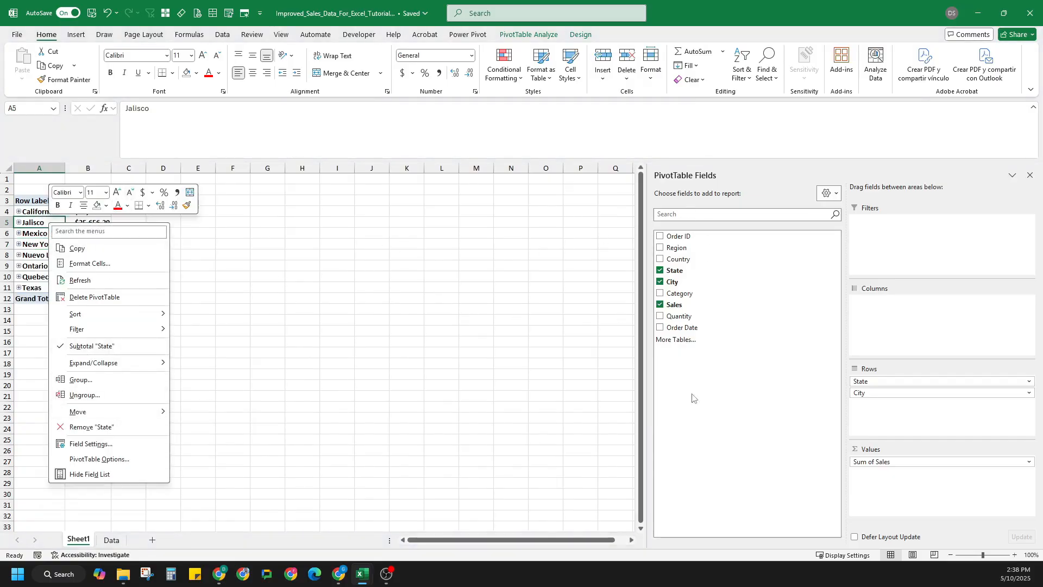
left_click(748, 357)
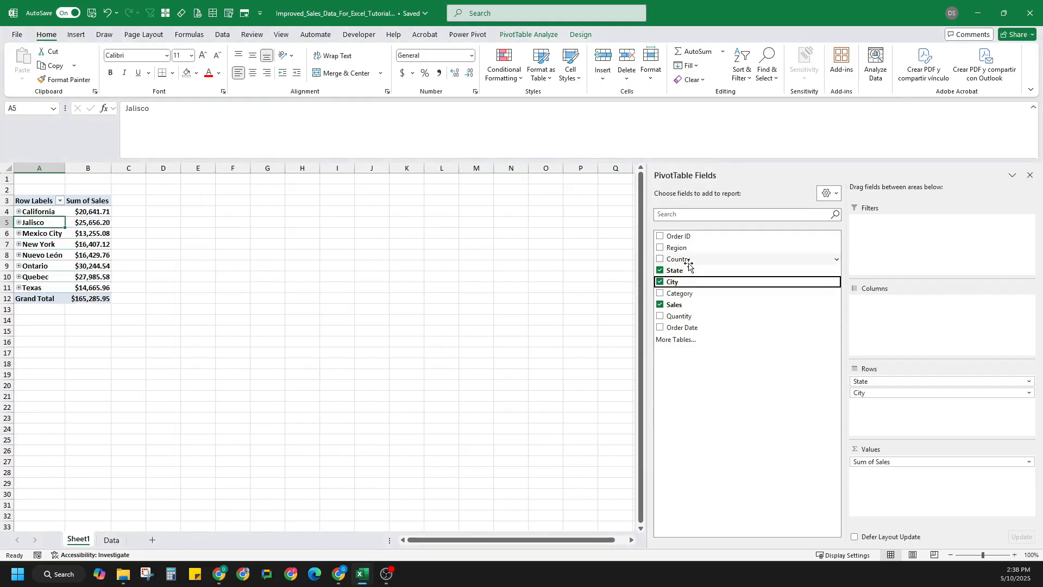
left_click_drag(688, 265, 894, 382)
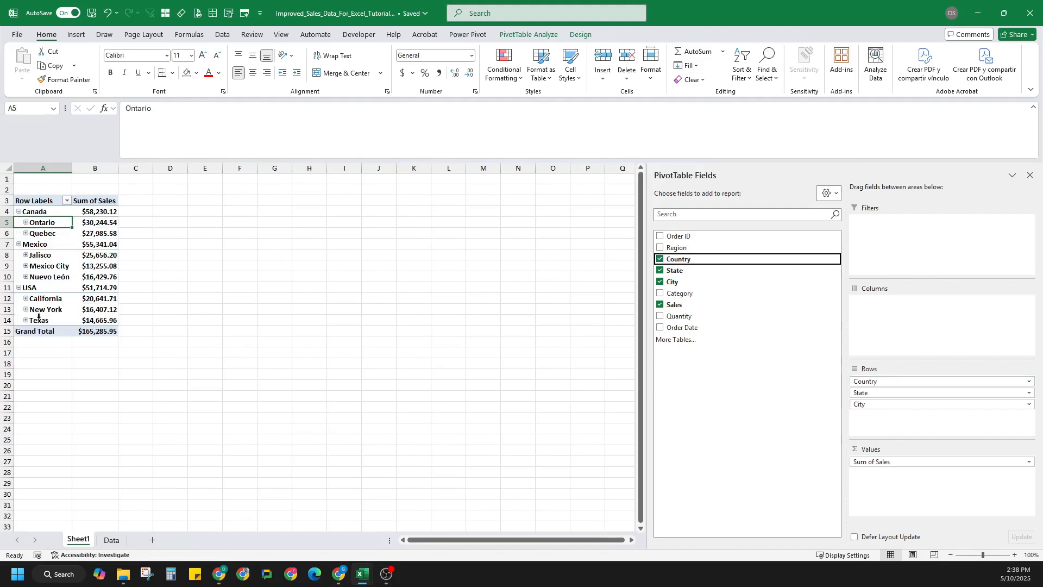
Collapse the entire Country field to the country totals and expand it again to the state level.
right_click(40, 212)
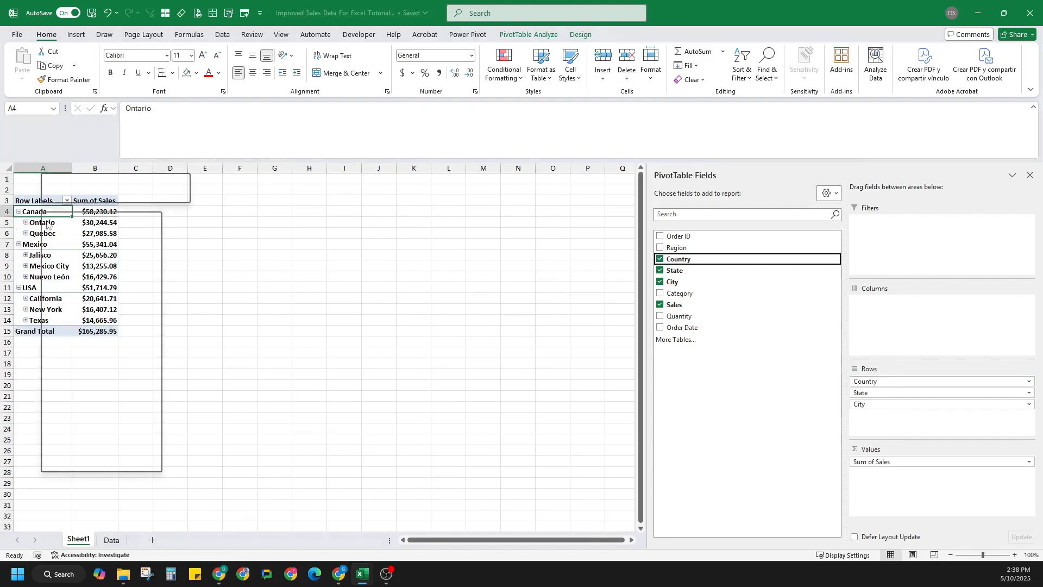
mouse_move(113, 352)
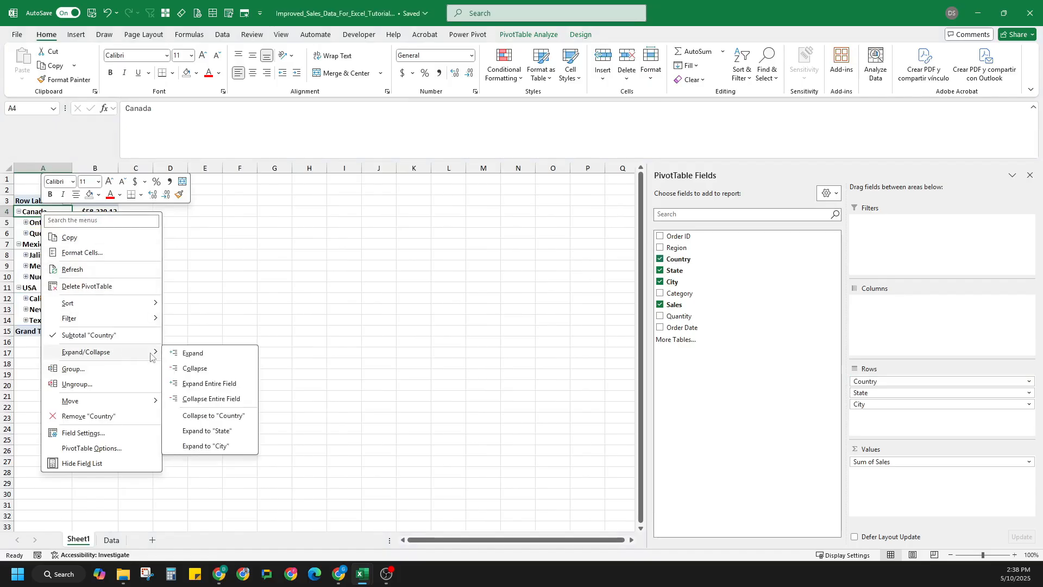
left_click(201, 401)
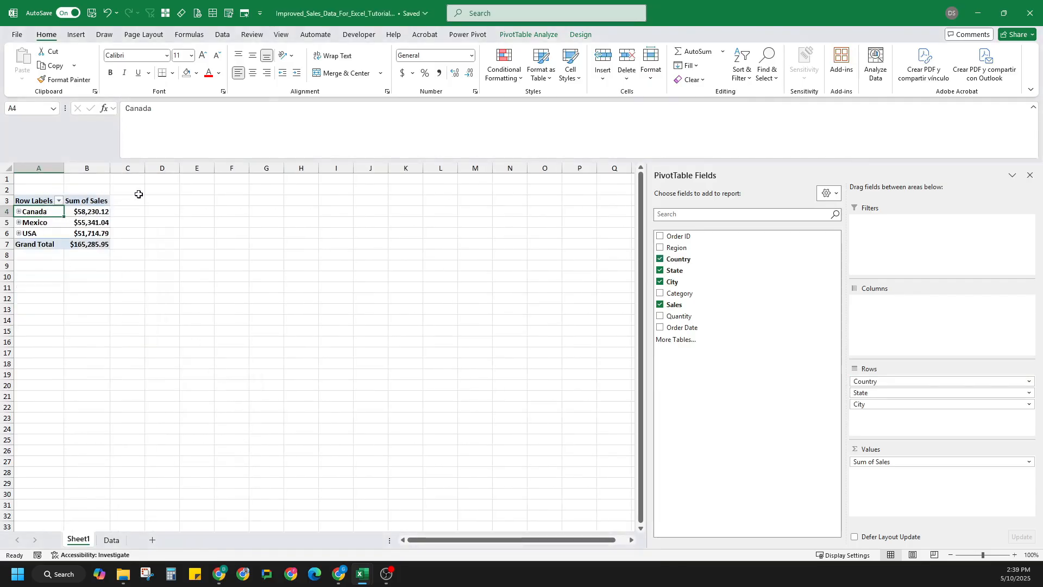
right_click(37, 208)
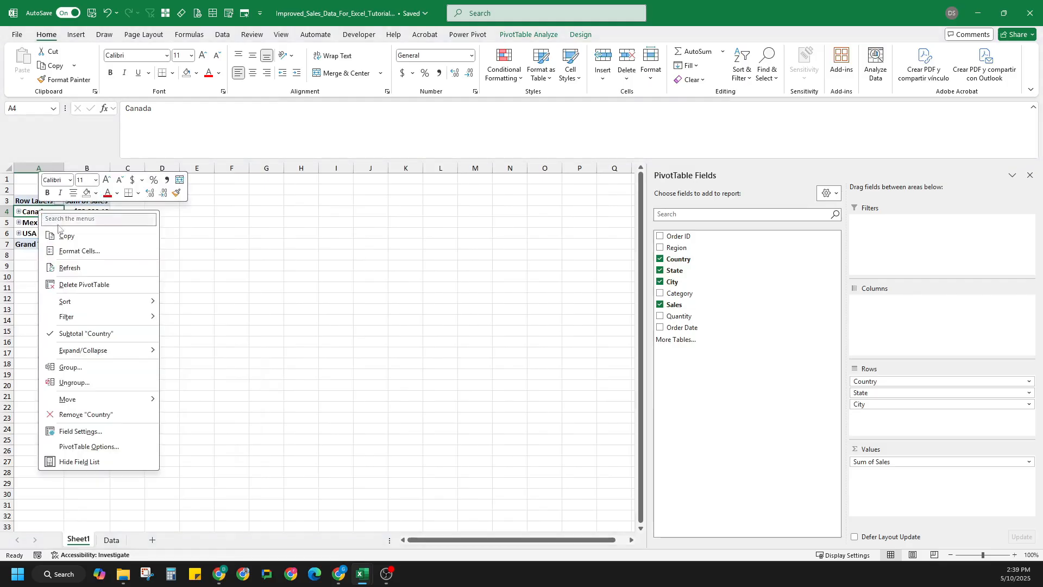
mouse_move(111, 353)
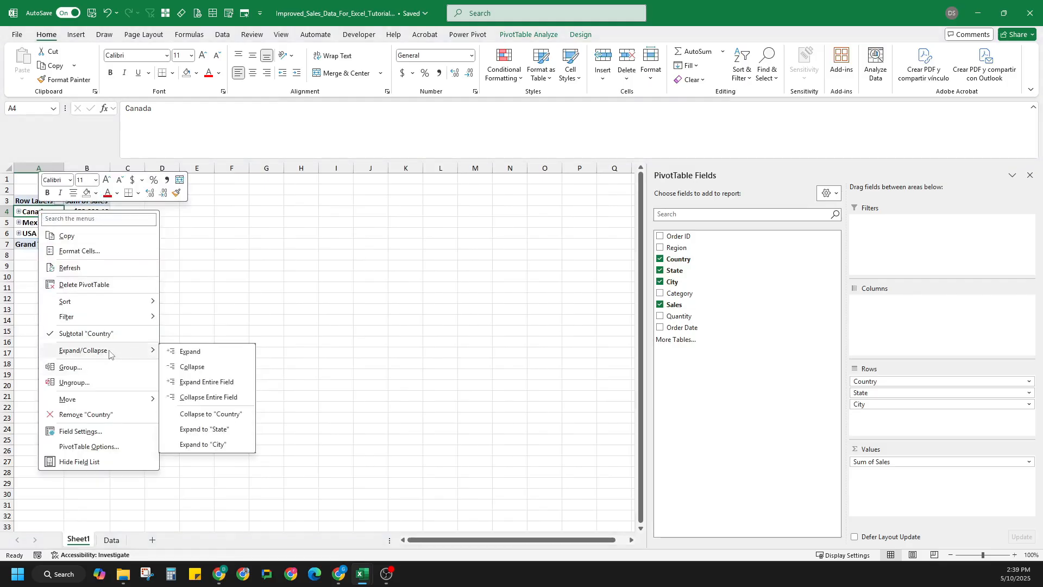
left_click(223, 381)
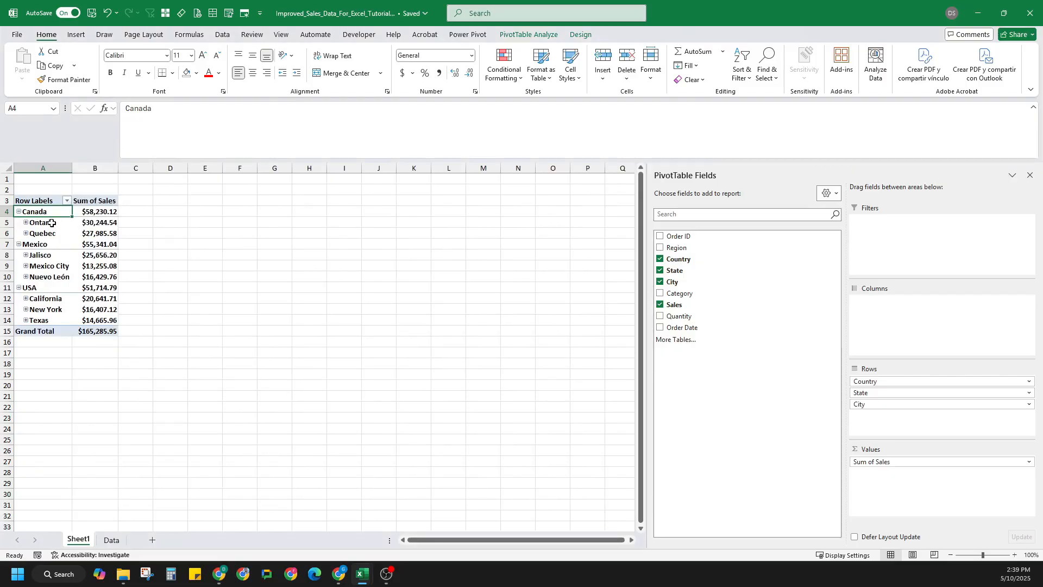
Expand the entire State field so that the cities of every state are listed.
left_click(51, 222)
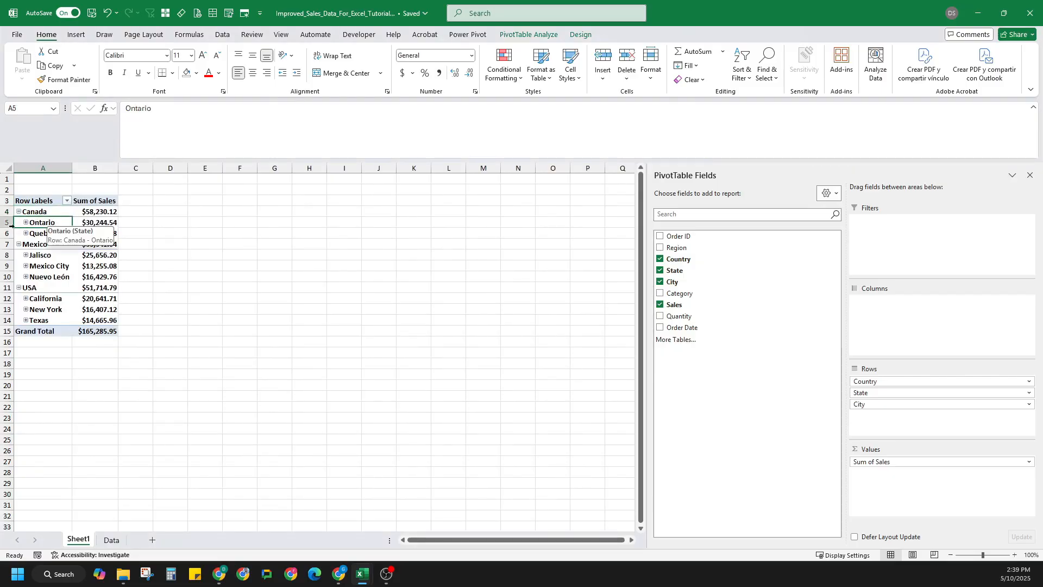
right_click(54, 223)
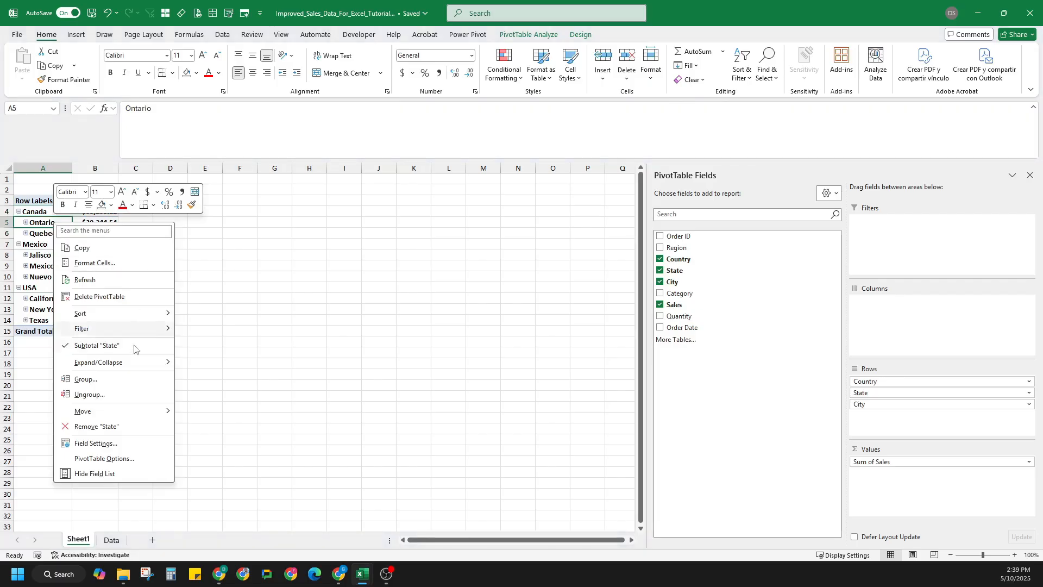
mouse_move(126, 365)
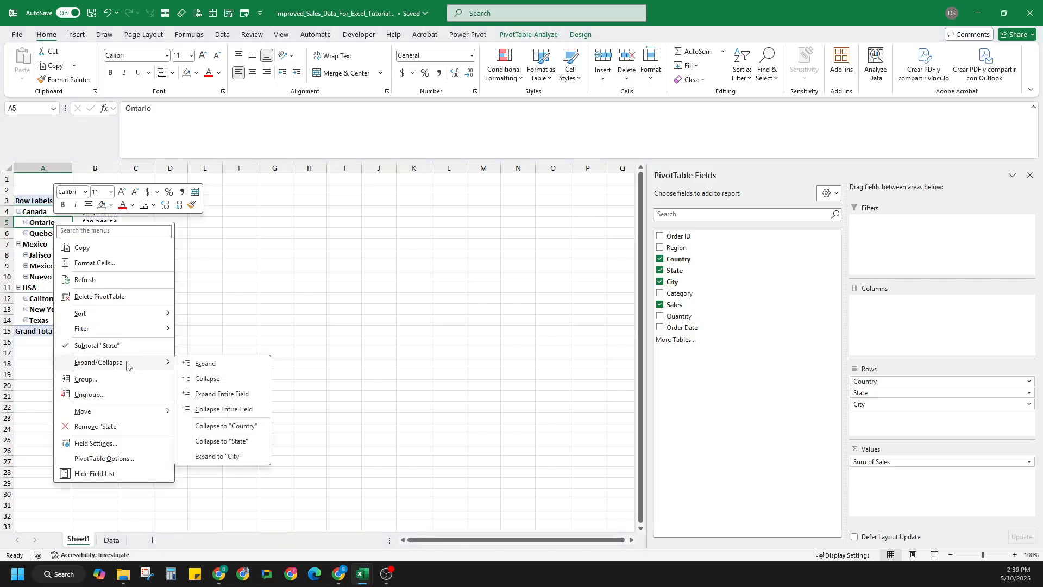
left_click(243, 395)
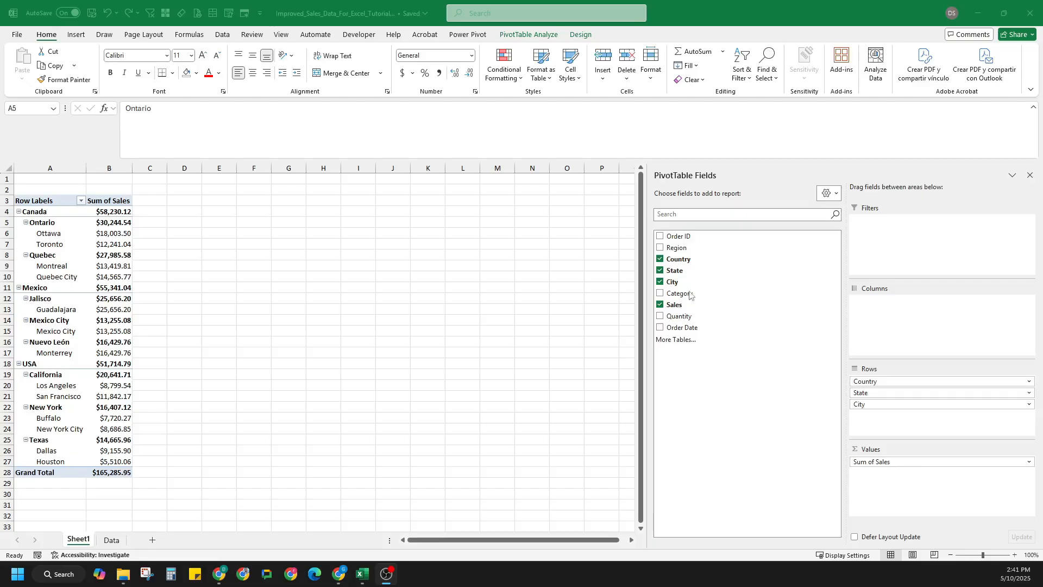
Add Category to the PivotTable's Columns and move Country from Rows to Filters.
left_click_drag(680, 298, 906, 320)
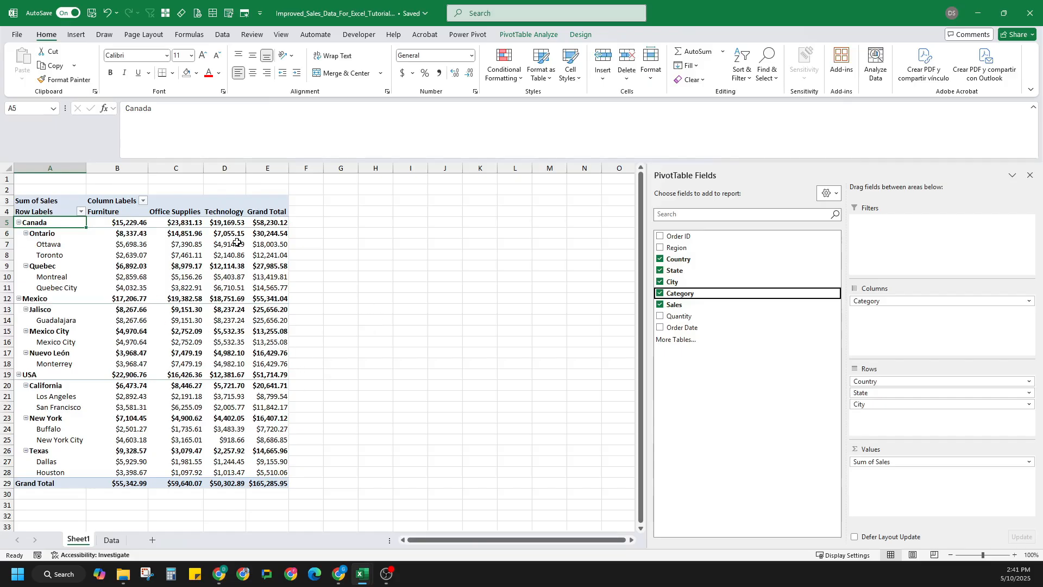
mouse_move(236, 242)
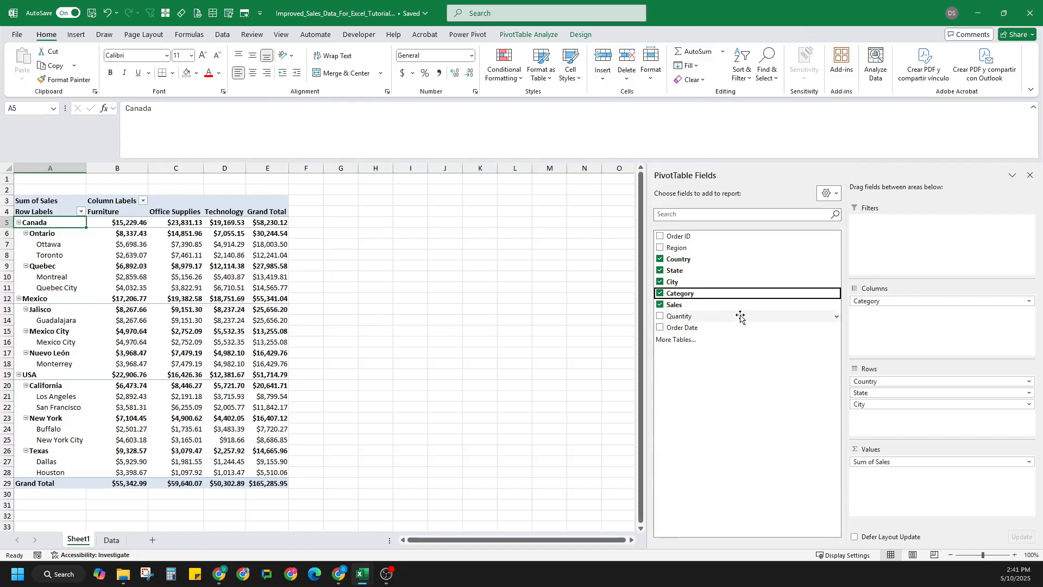
left_click_drag(891, 381, 911, 223)
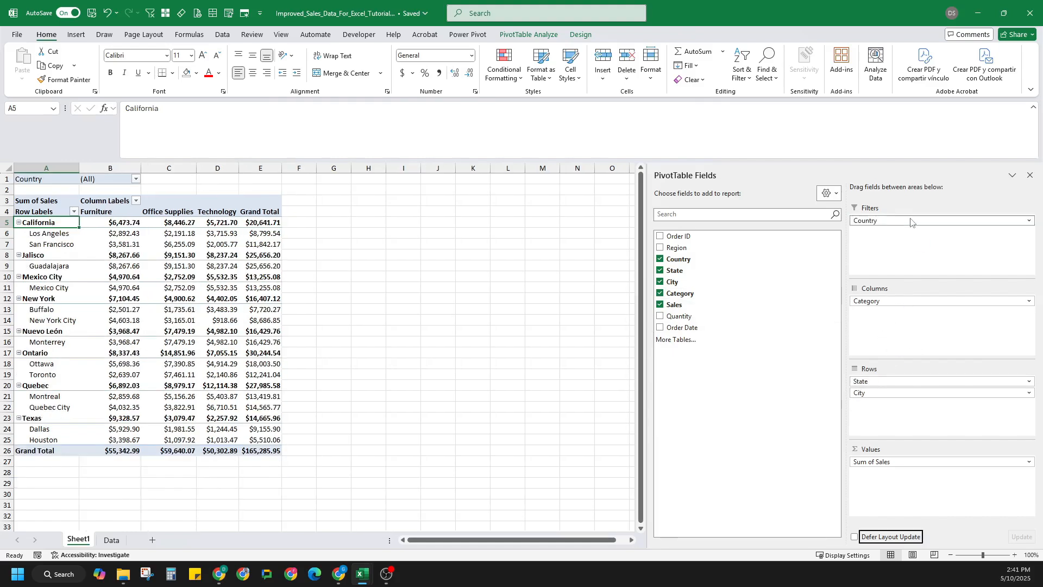
Filter the PivotTable by Country to show only USA.
left_click(136, 179)
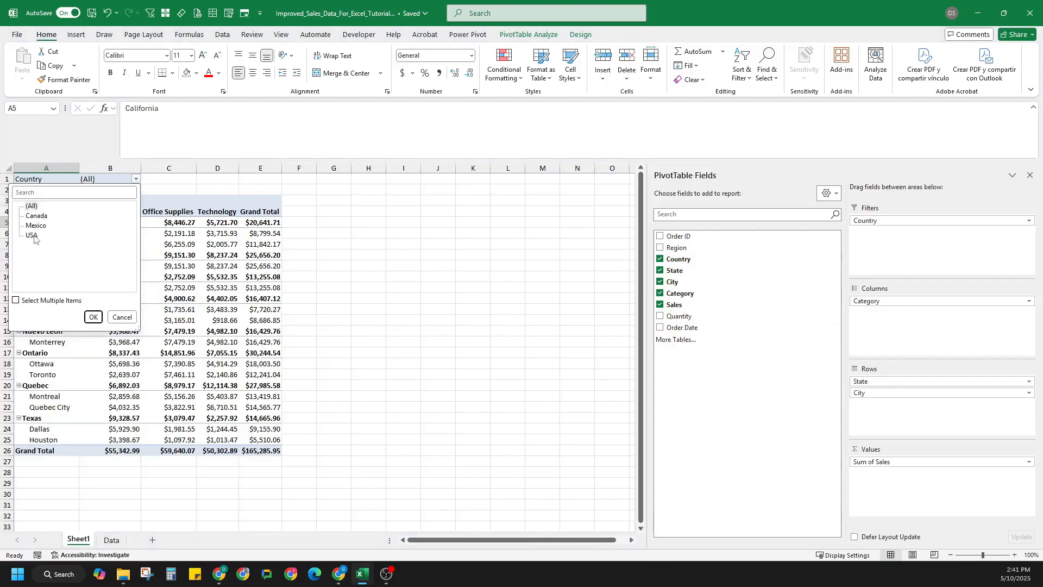
left_click(32, 235)
left_click(97, 317)
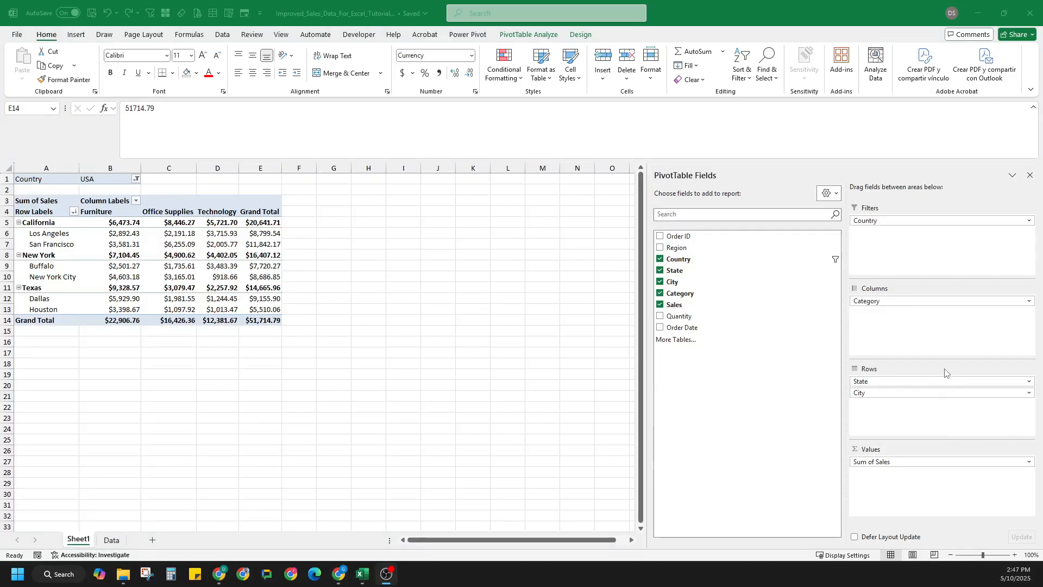
Remove State from the PivotTable's Rows, leaving only City there.
left_click(702, 273)
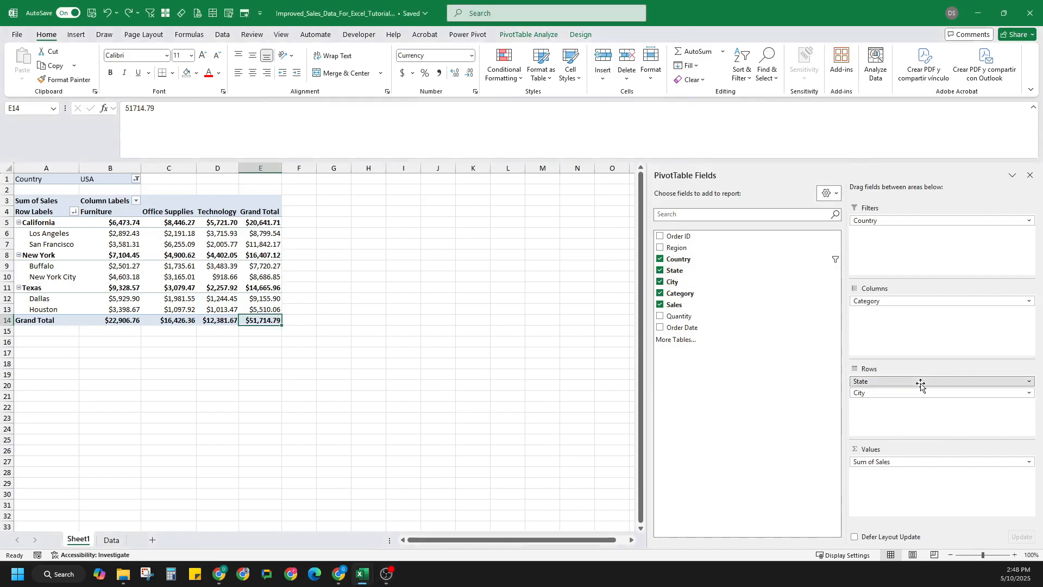
left_click_drag(920, 384, 811, 302)
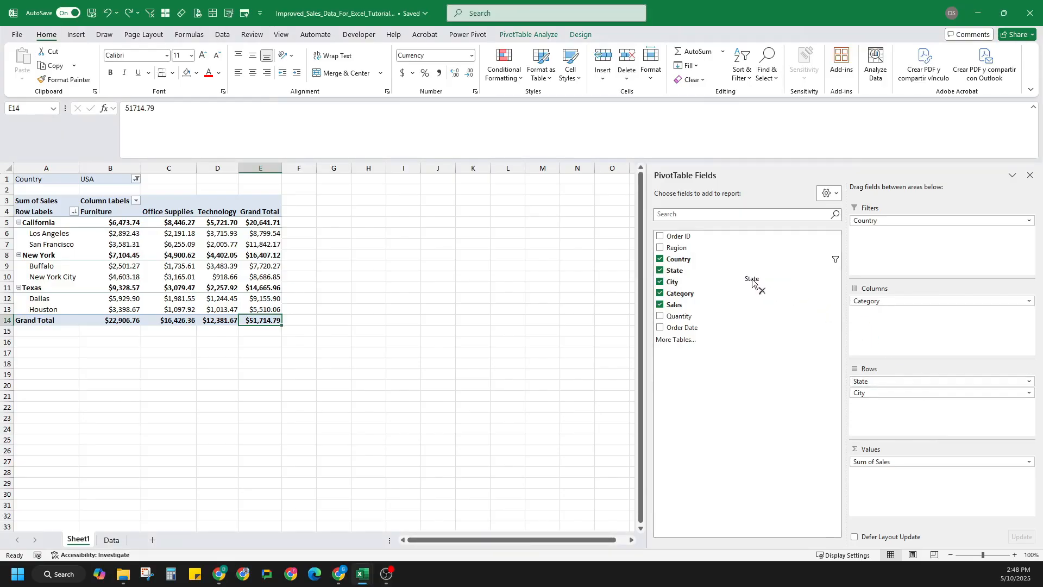
left_click_drag(752, 279, 752, 279)
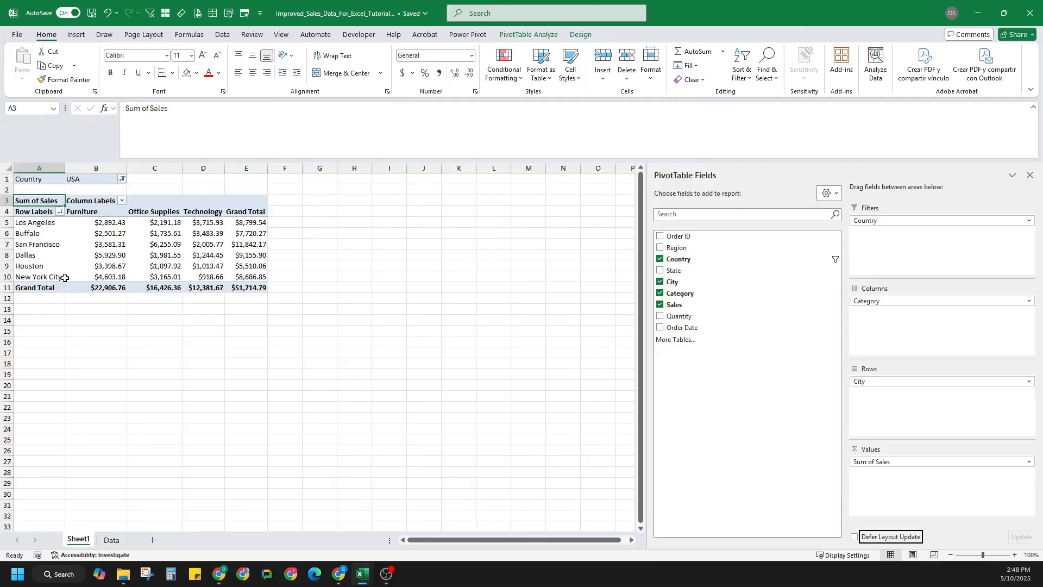
Sort the cities by their Grand Total sales from smallest to largest, top to bottom.
left_click(253, 245)
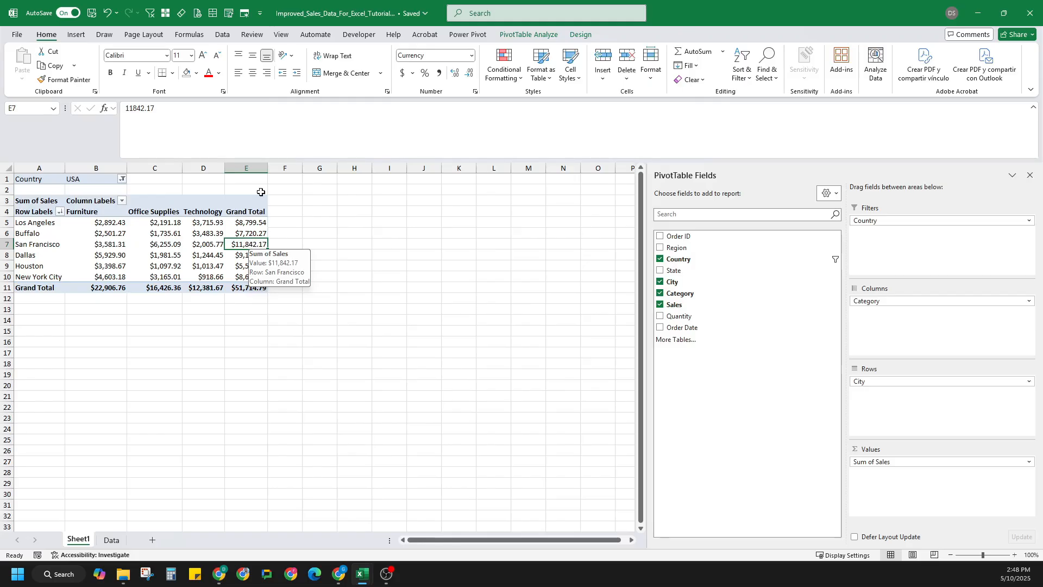
key("Down")
key("Down")
left_click(251, 243)
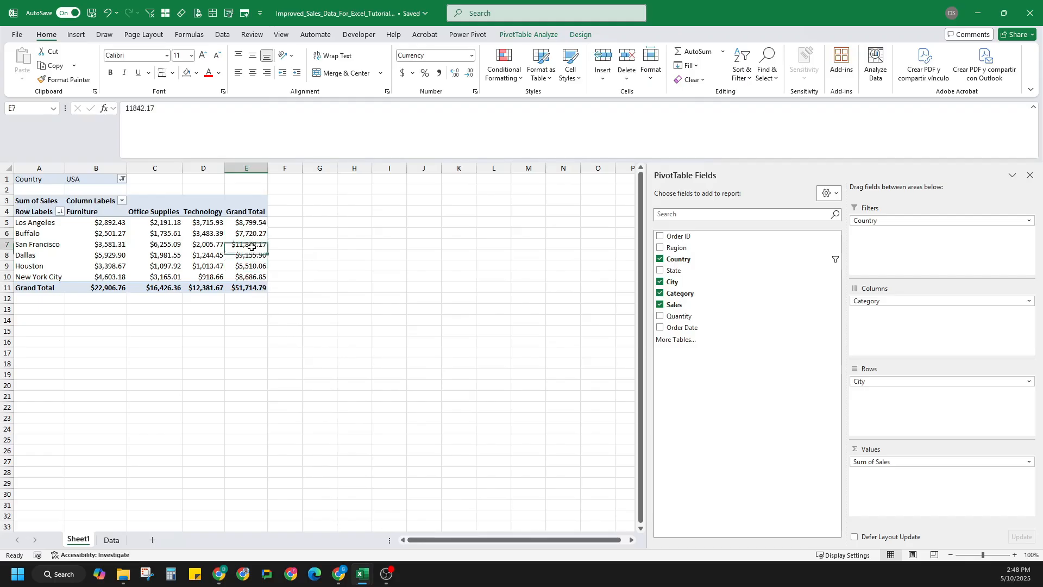
left_click(222, 34)
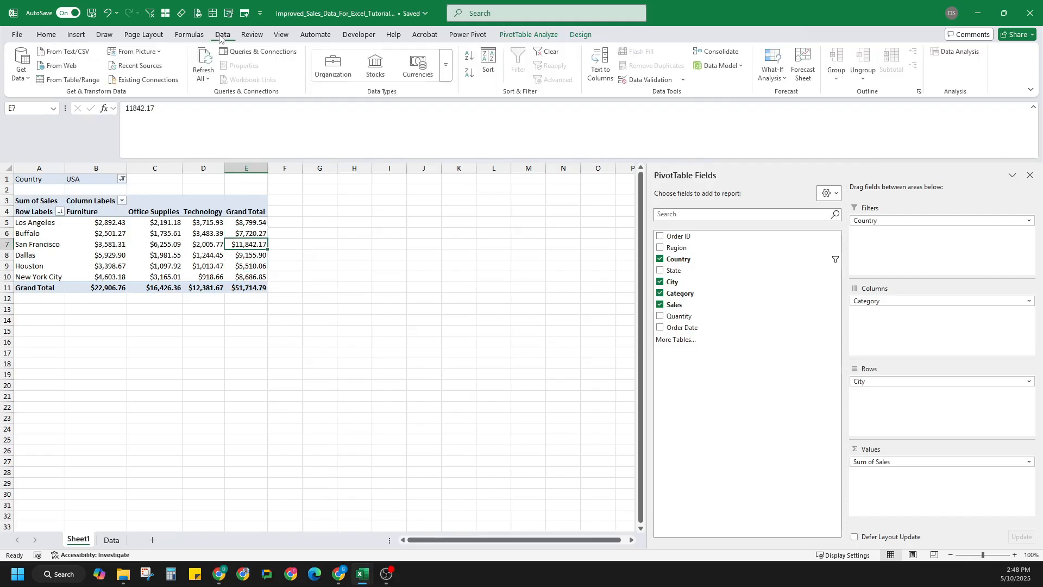
left_click(491, 81)
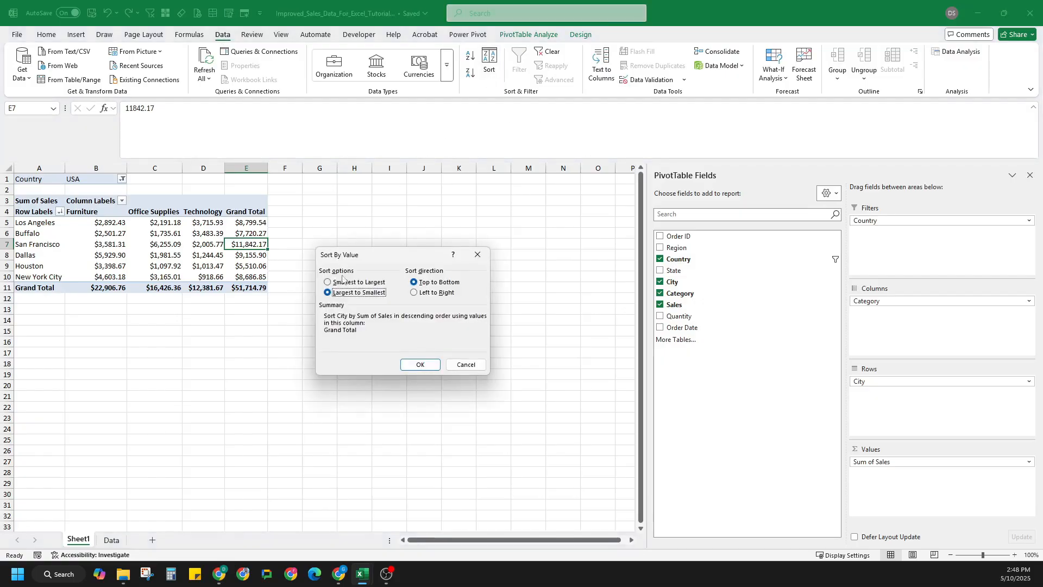
left_click(371, 291)
left_click(350, 284)
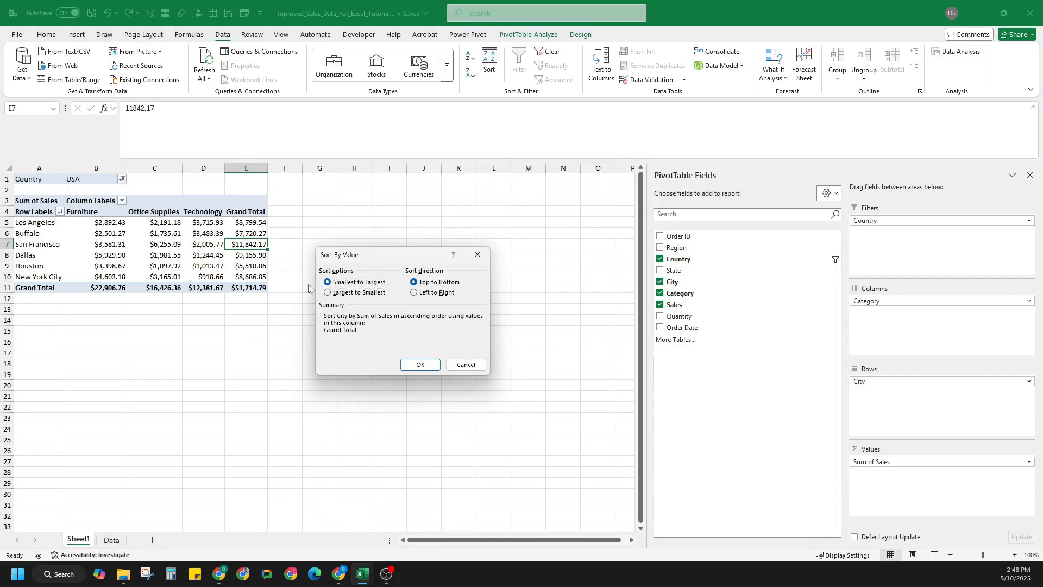
left_click(420, 364)
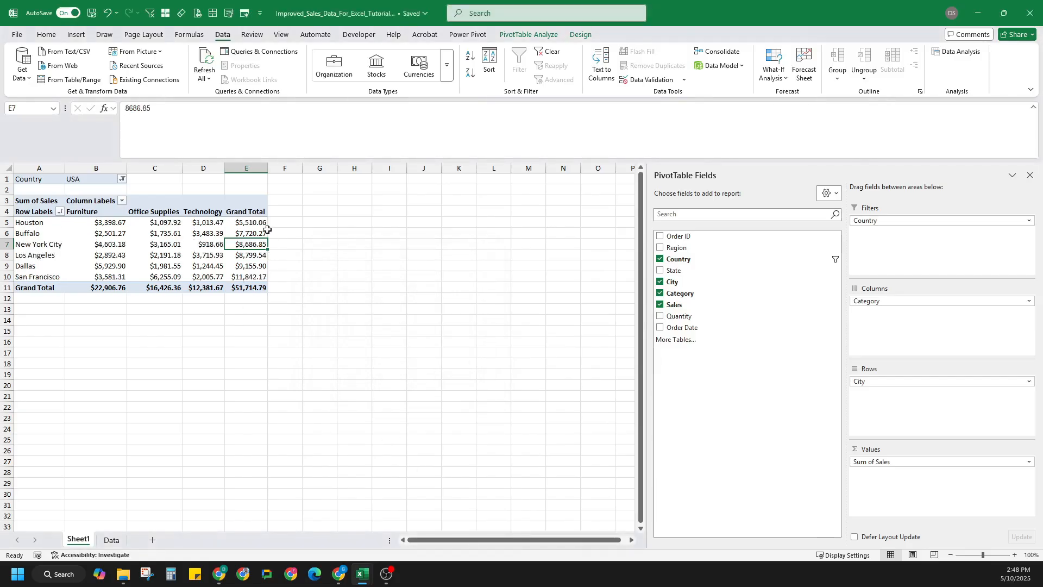
Sort the cities by their Grand Total sales from largest to smallest, top to bottom.
left_click(249, 225)
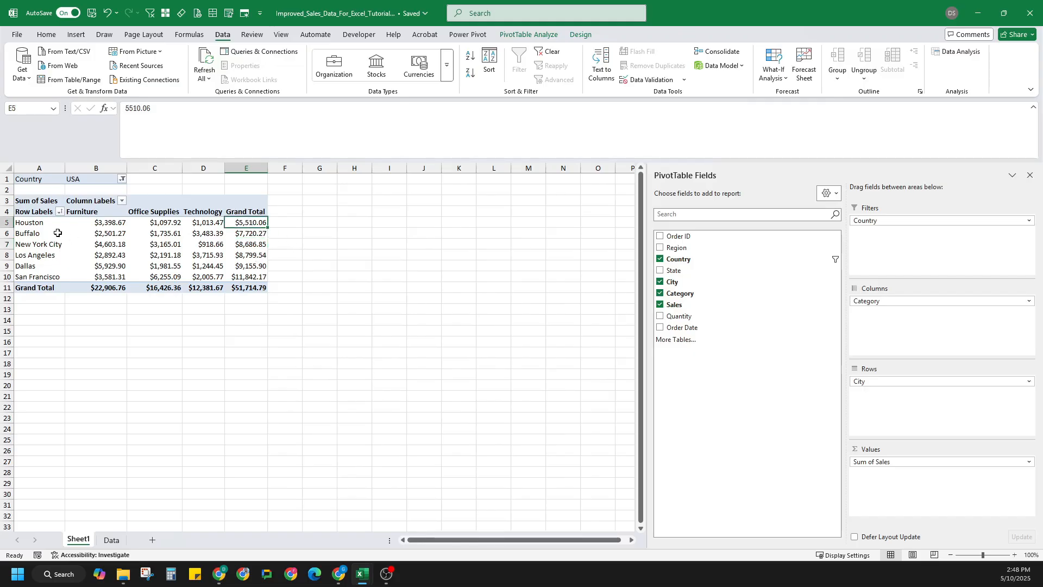
left_click(238, 270)
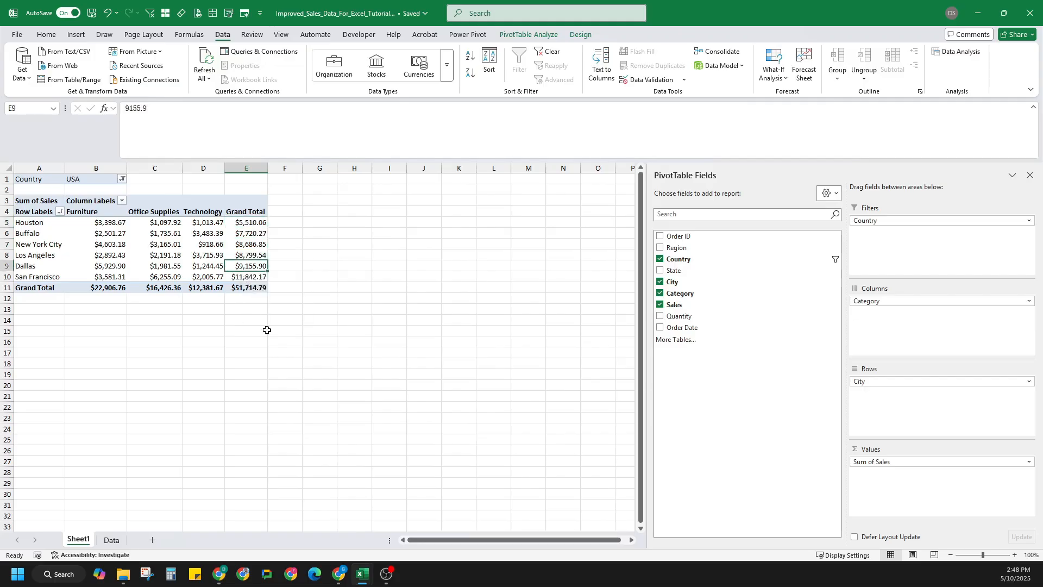
left_click(489, 62)
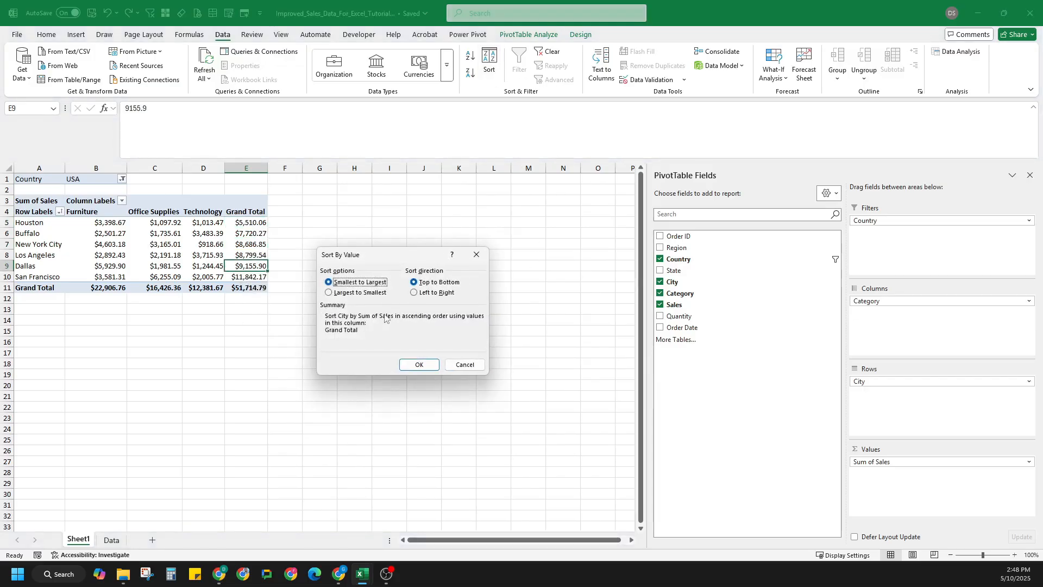
left_click(358, 294)
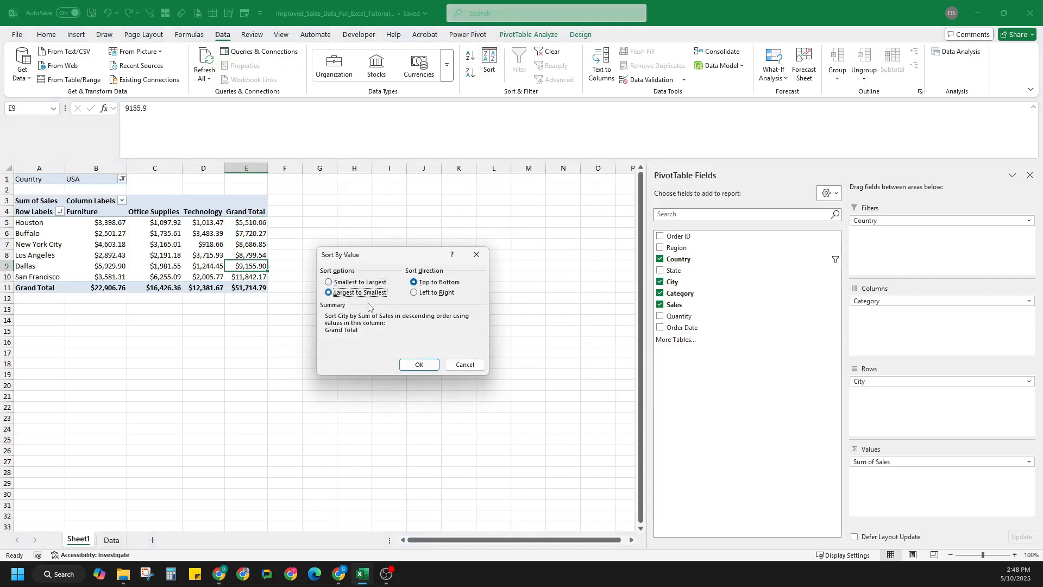
left_click(423, 367)
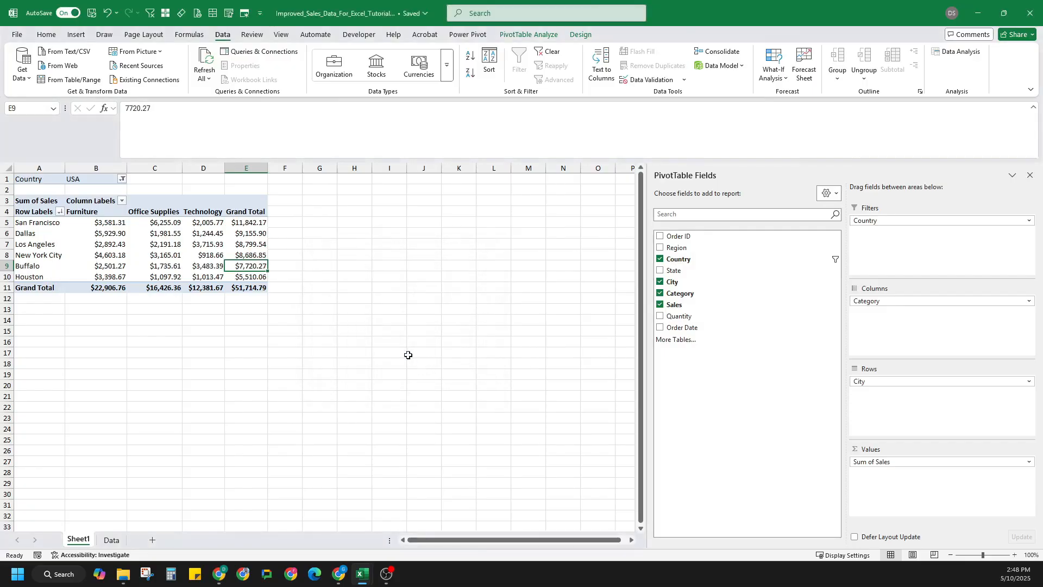
left_click(253, 224)
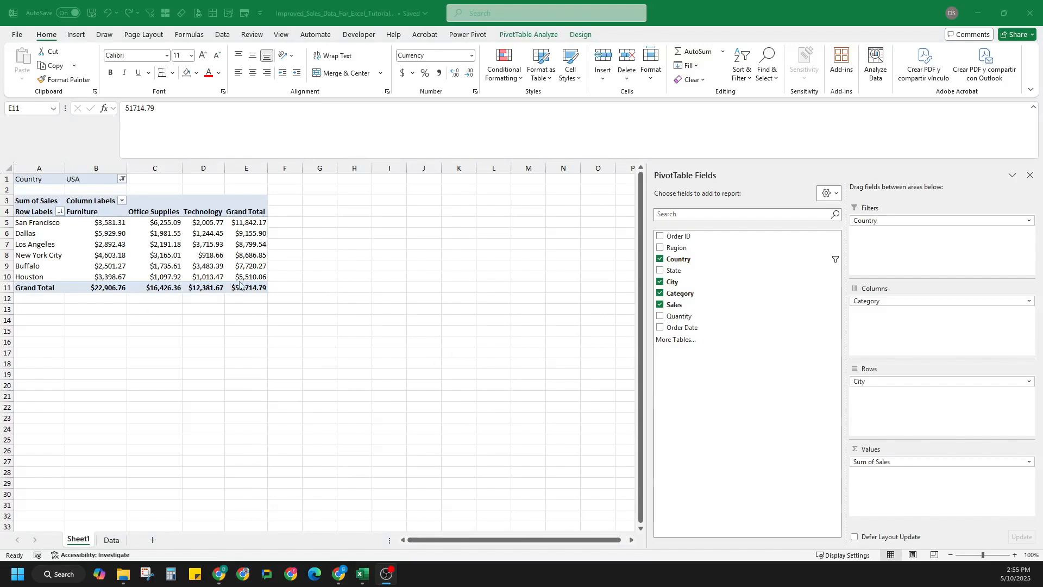
Insert a Category slicer for the PivotTable and fit it directly below the table at a height of about 1.35".
left_click(356, 289)
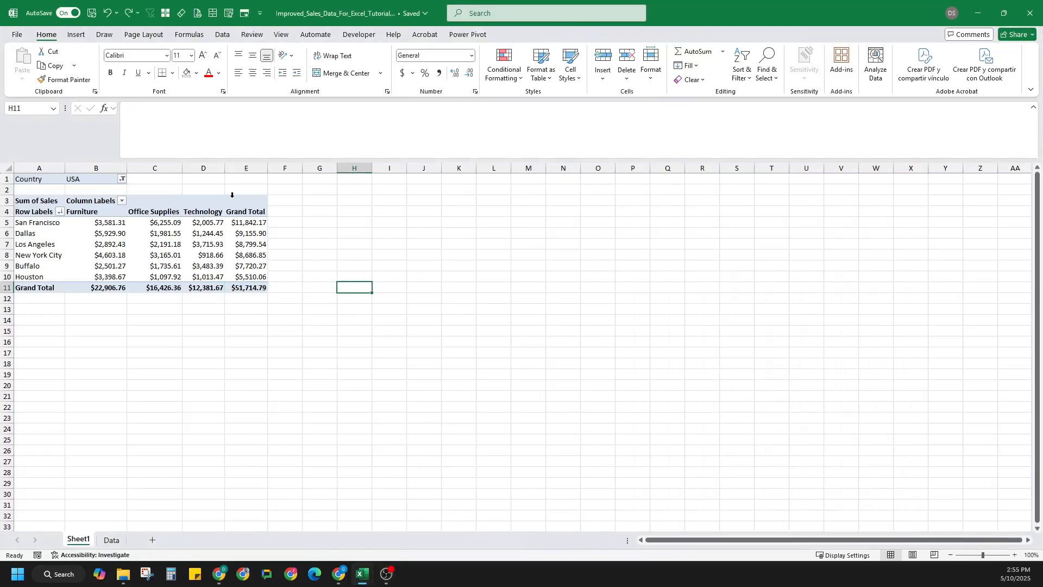
left_click(248, 254)
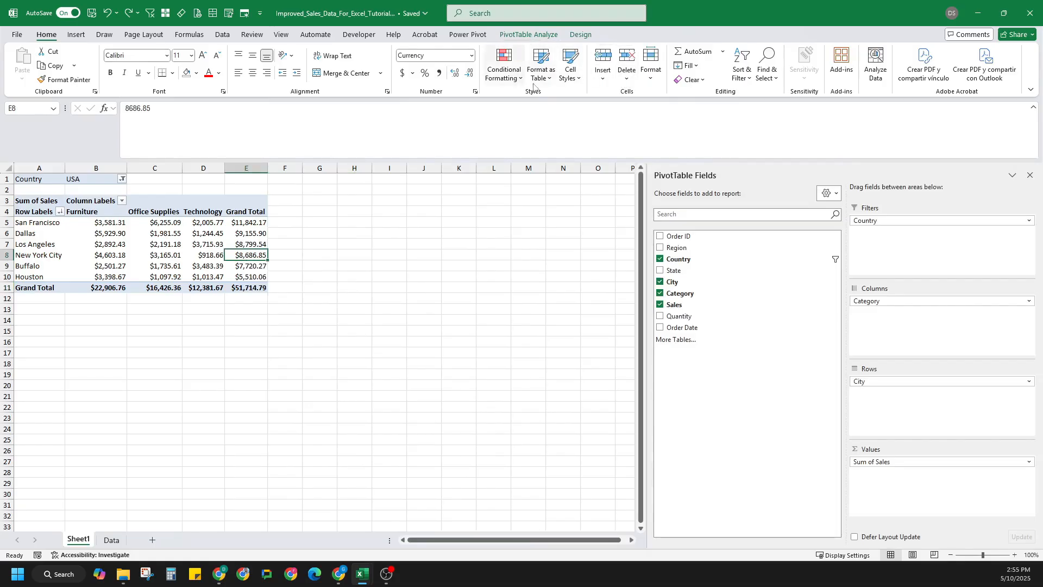
left_click(527, 35)
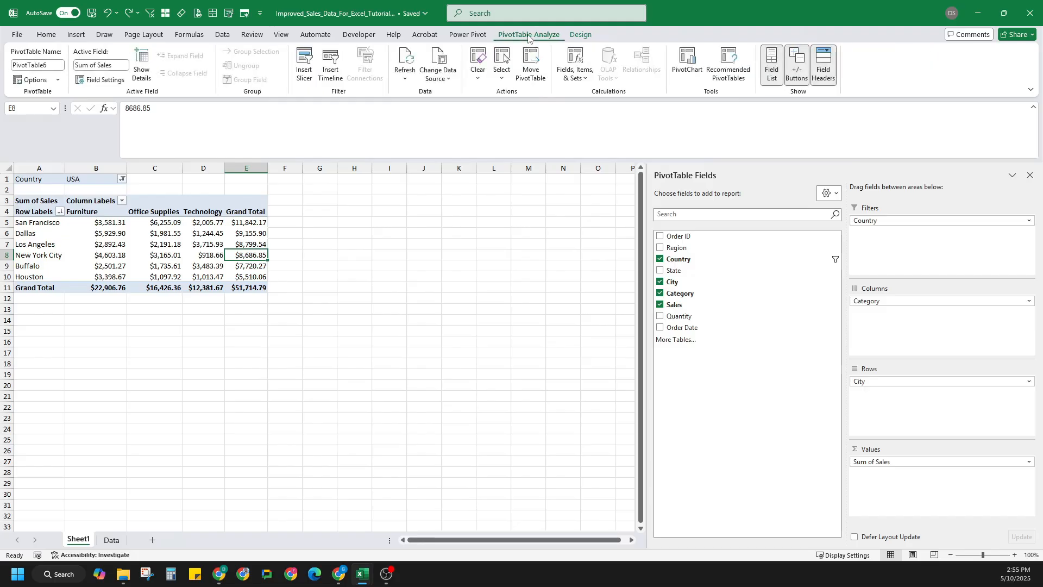
left_click(305, 70)
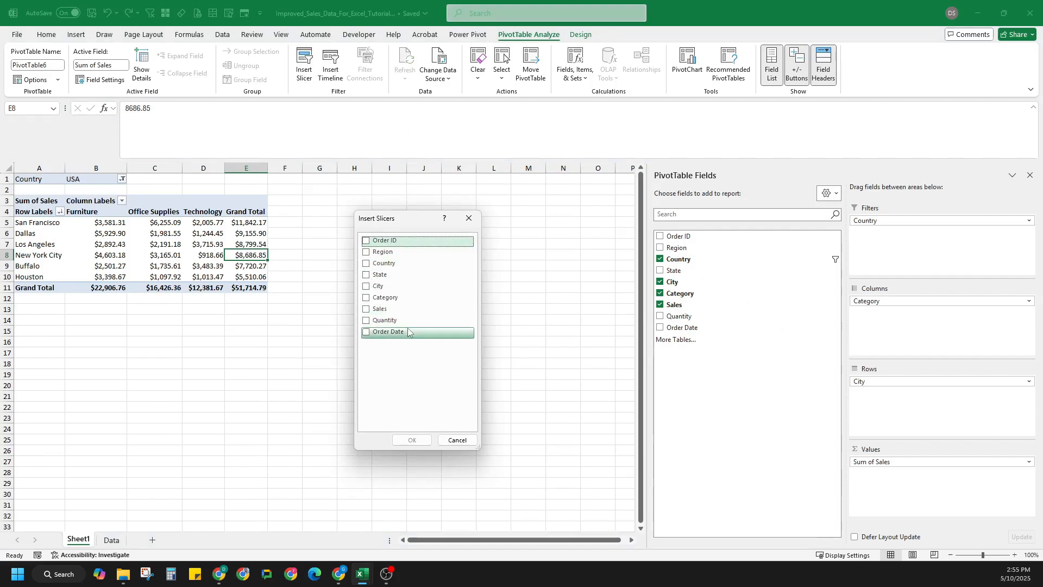
left_click(368, 298)
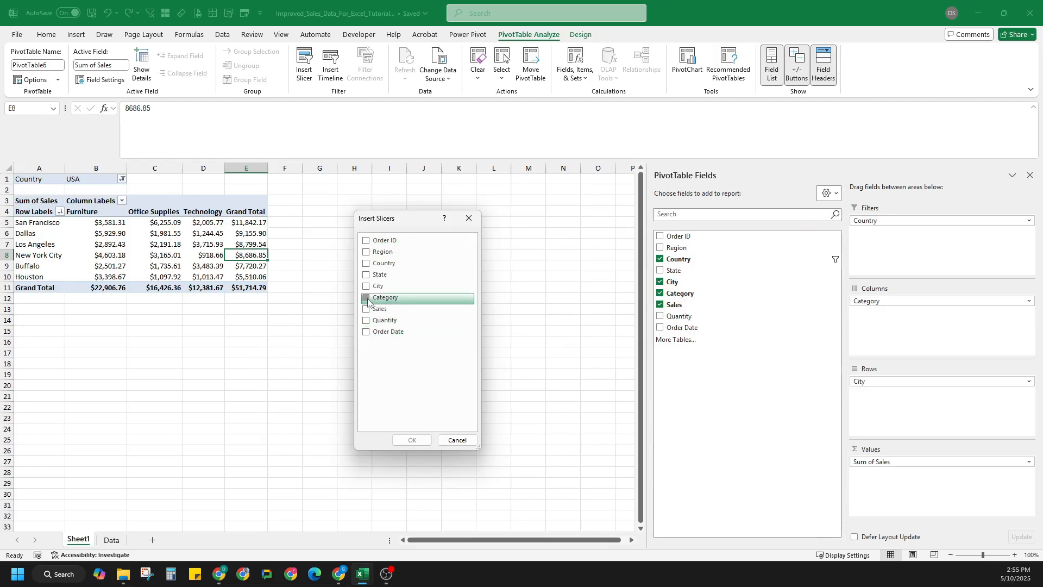
left_click(415, 441)
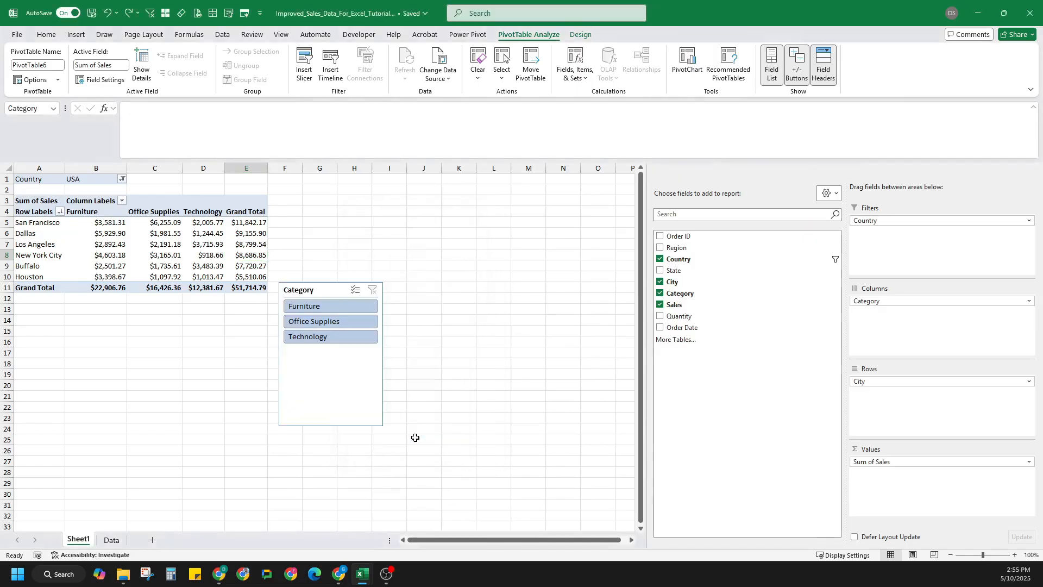
left_click_drag(330, 427, 326, 353)
left_click_drag(333, 289, 58, 315)
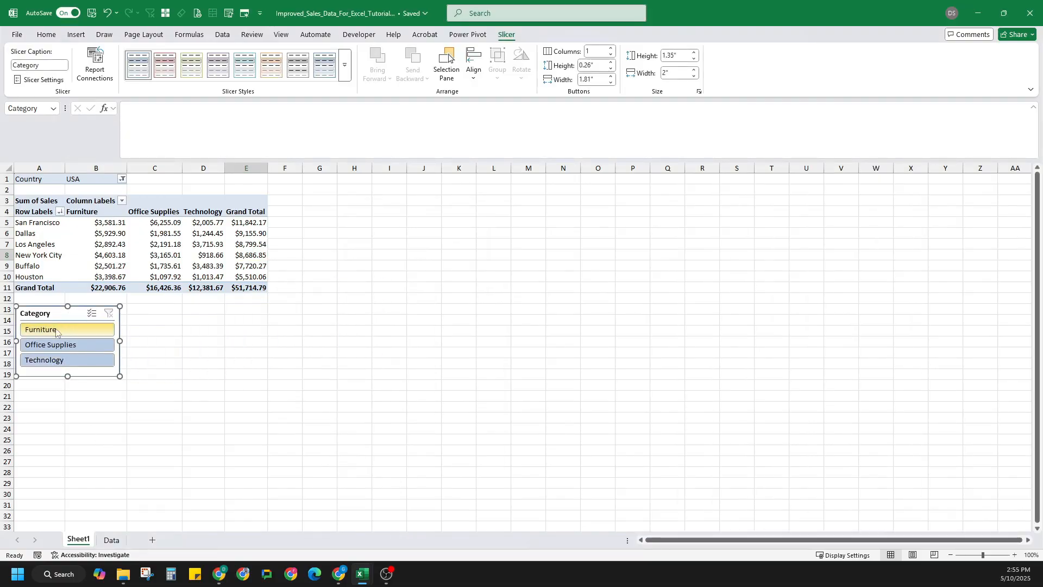
Filter the PivotTable to Furniture plus Office Supplies with the Category slicer, and clear the slicer's filter.
left_click(57, 332)
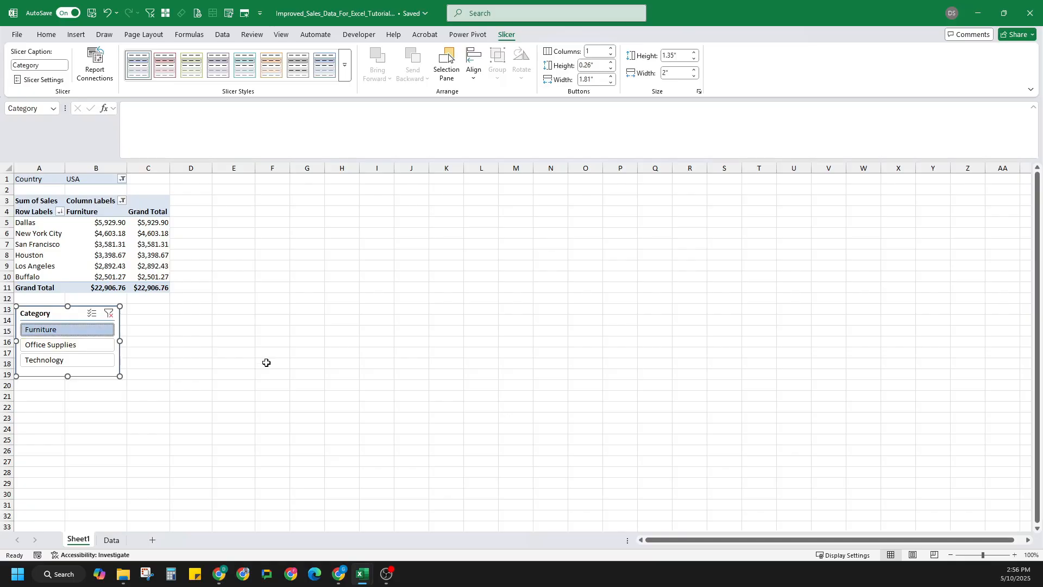
left_click(71, 347, "ctrl")
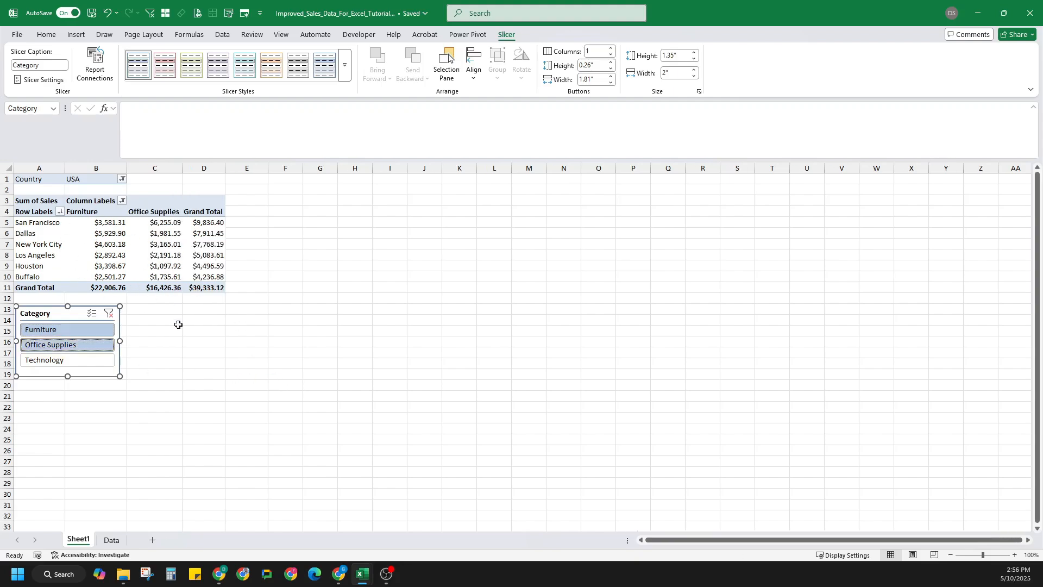
left_click(109, 314)
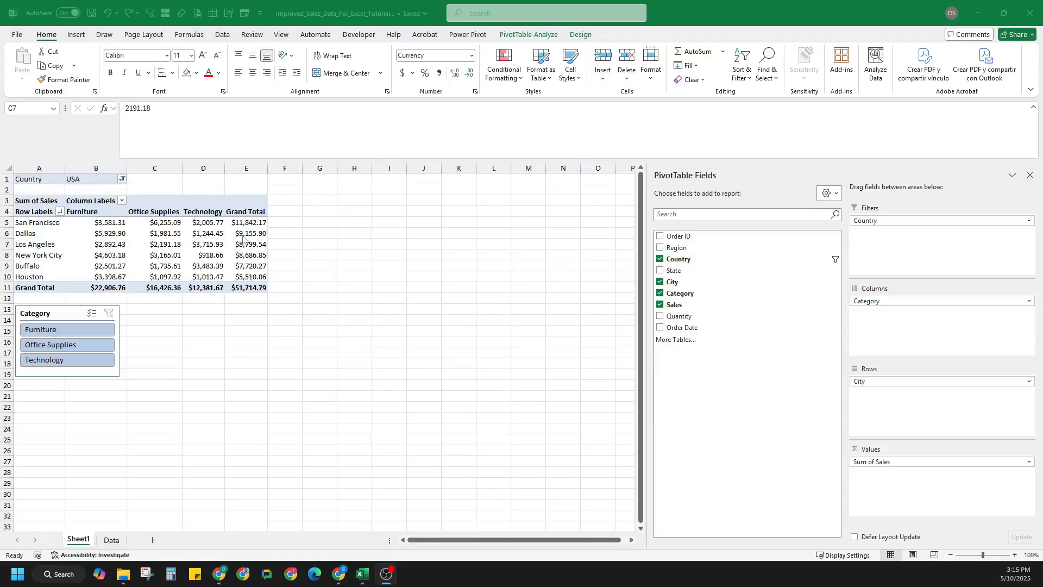
Refresh the PivotTable from its source data and look over the Data sheet before returning to Sheet1.
right_click(160, 245)
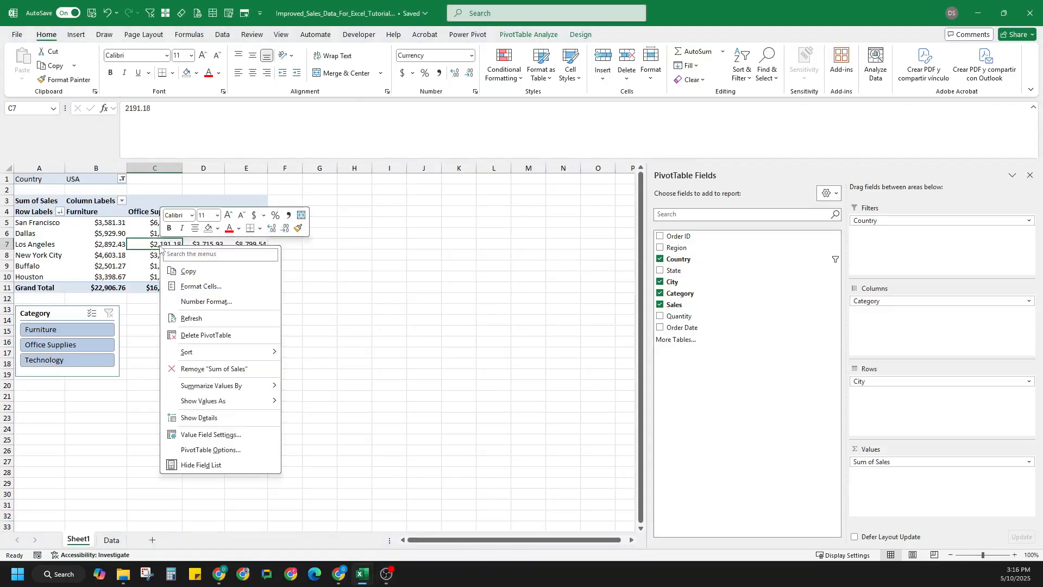
left_click(211, 319)
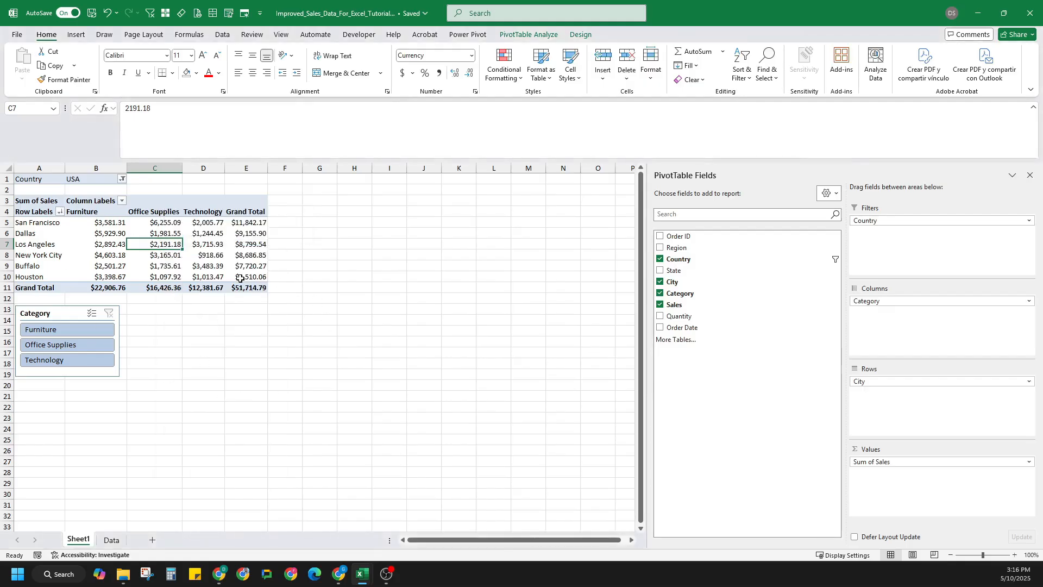
left_click(117, 540)
left_click(90, 541)
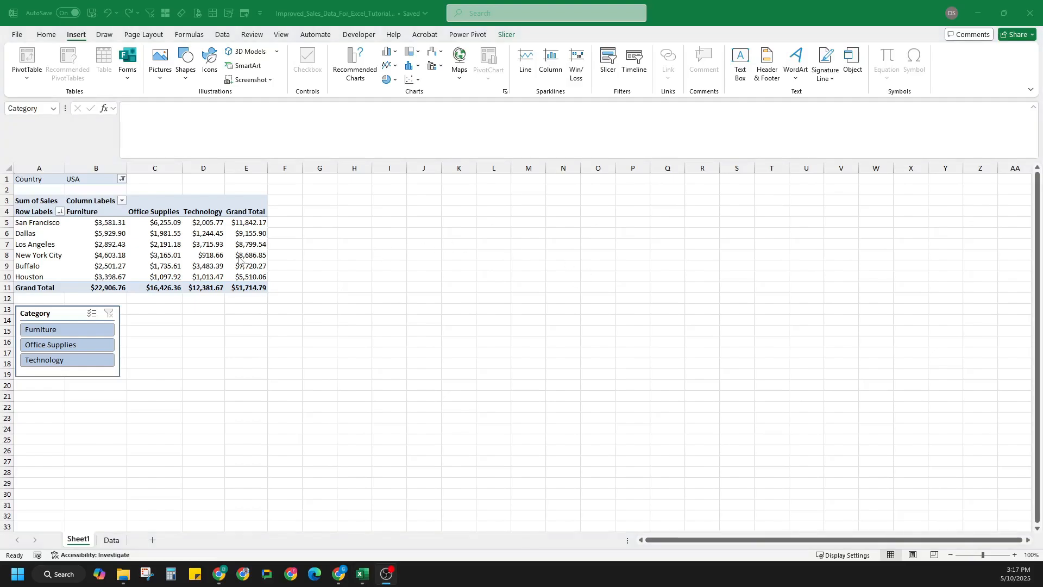
left_click(209, 255)
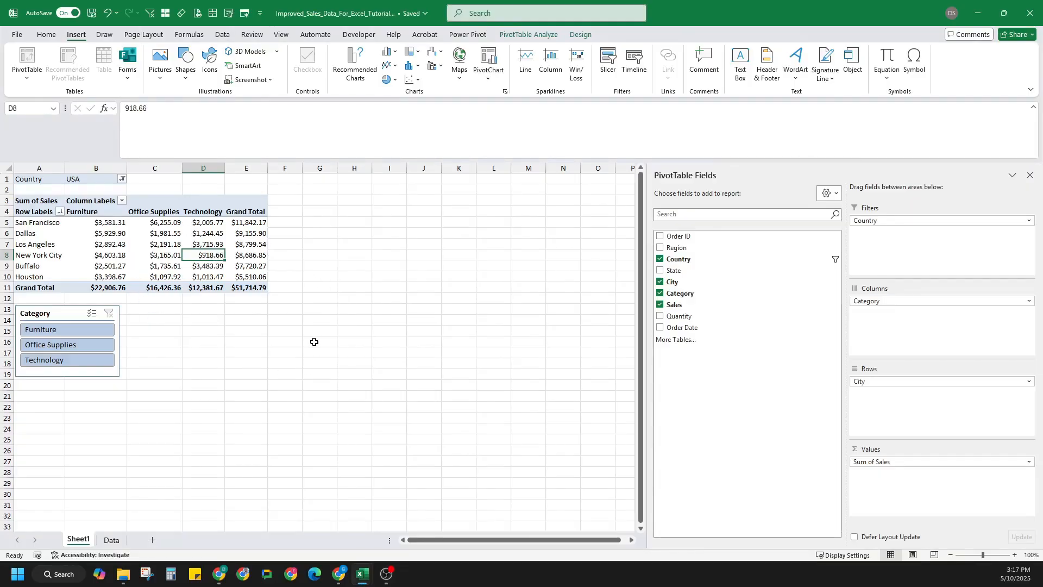
left_click(87, 235)
left_click(39, 232)
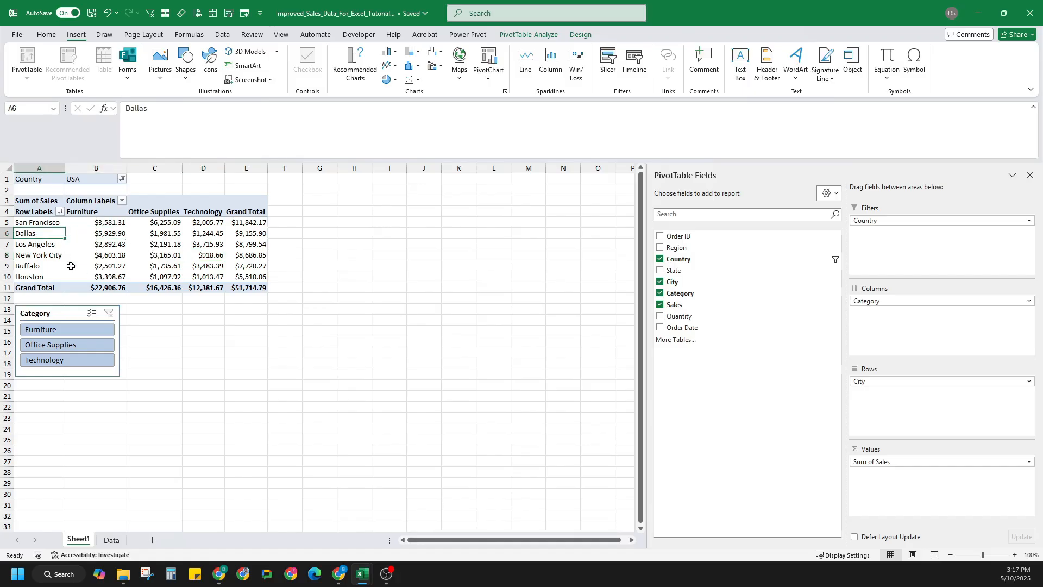
left_click(247, 361)
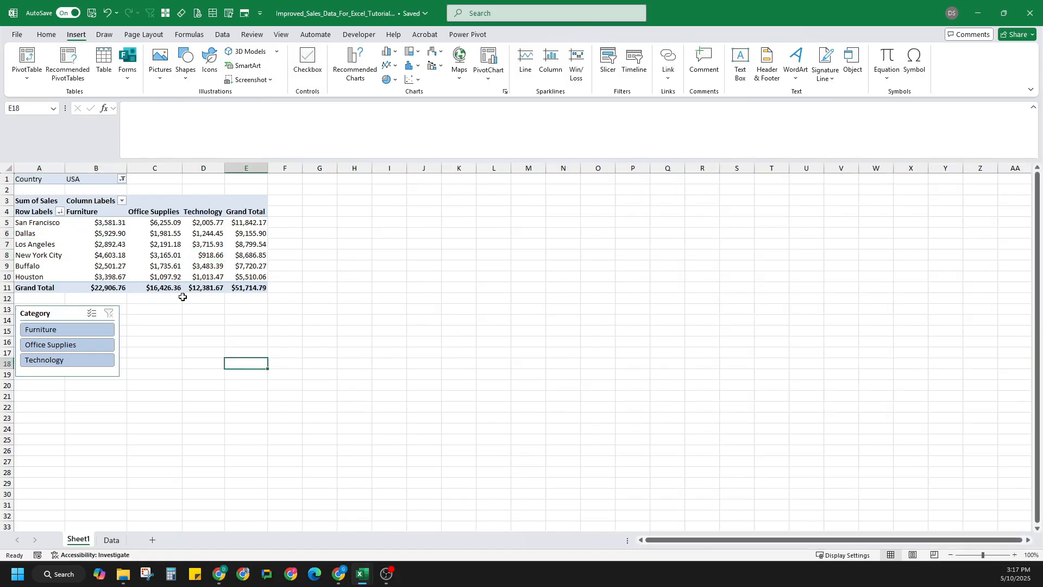
Insert a Clustered Column PivotChart of the city sales and place it below the PivotTable, beside the Category slicer.
left_click(155, 246)
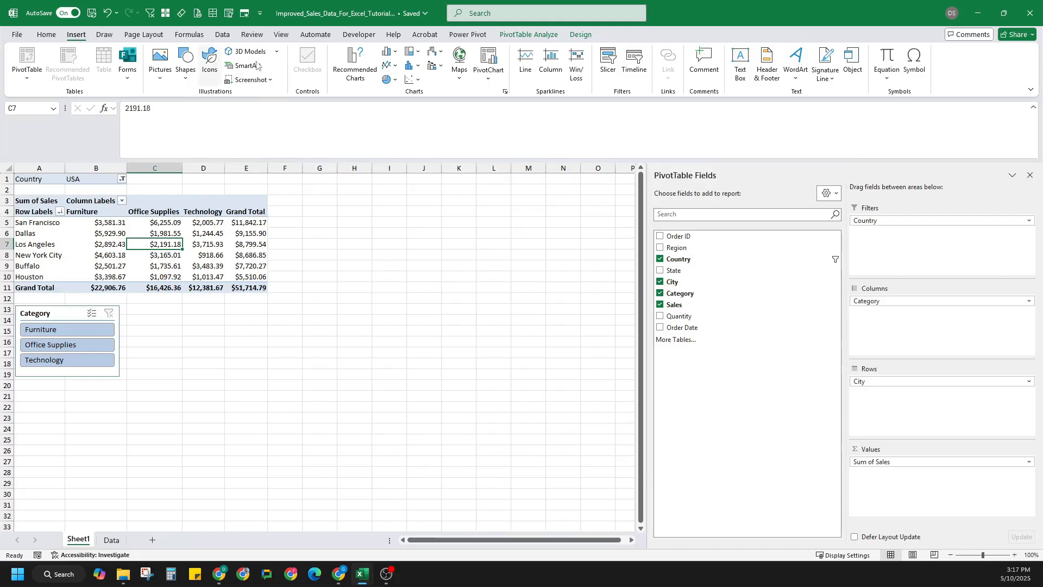
left_click(492, 60)
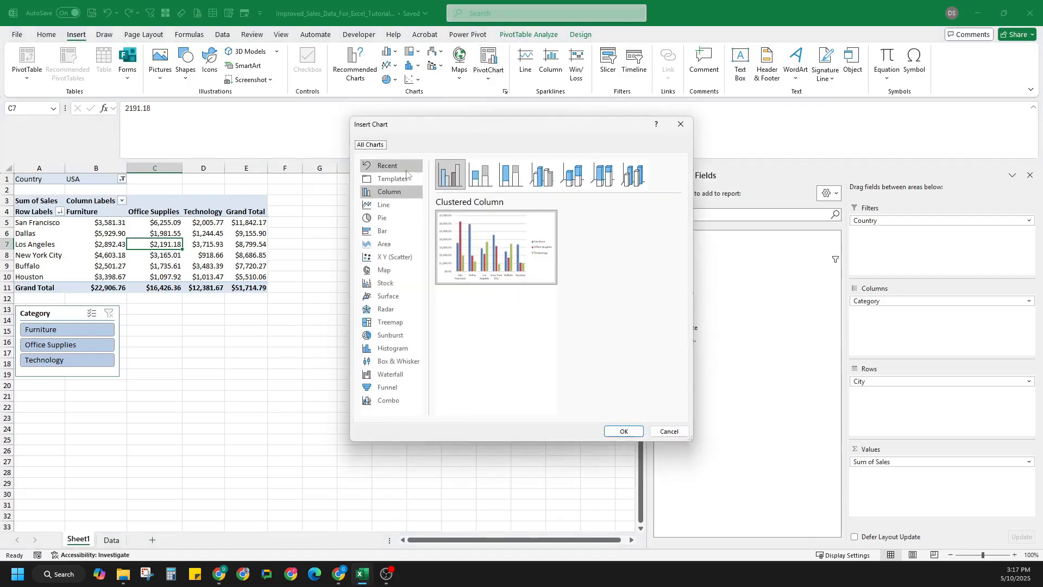
left_click(386, 179)
left_click(383, 217)
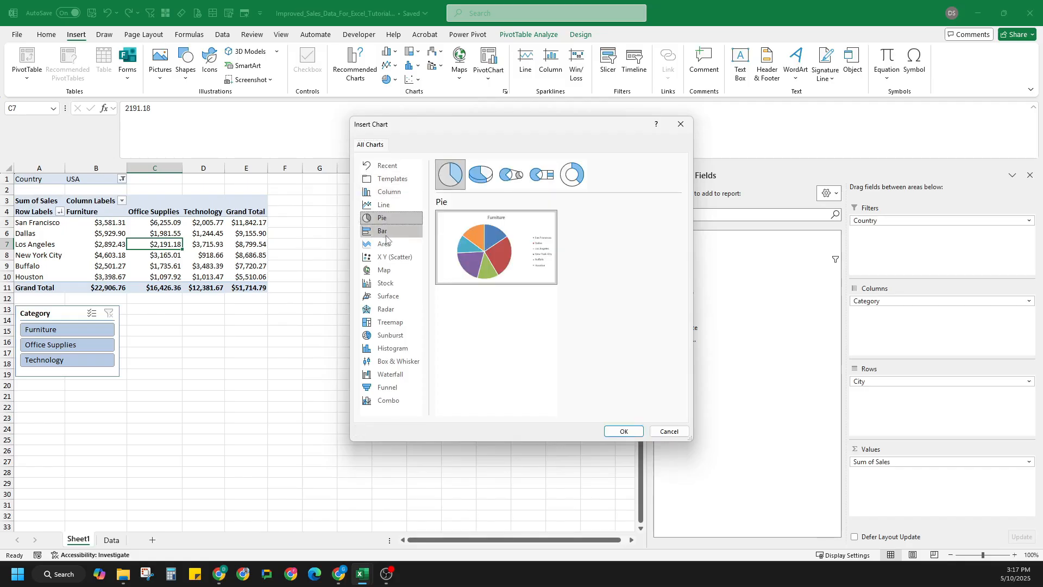
left_click(386, 233)
left_click(387, 243)
left_click(402, 234)
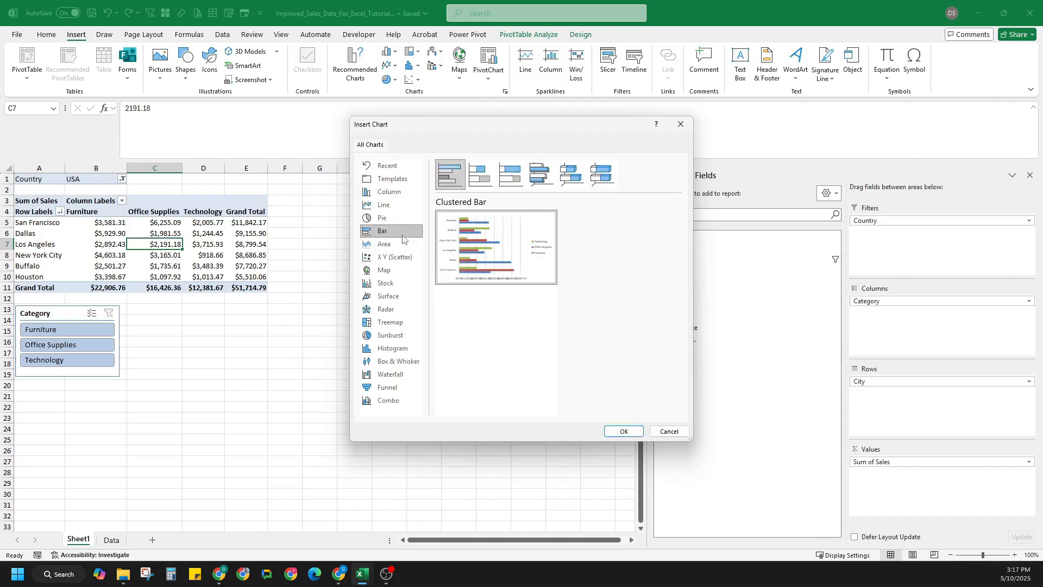
left_click(401, 219)
left_click(400, 192)
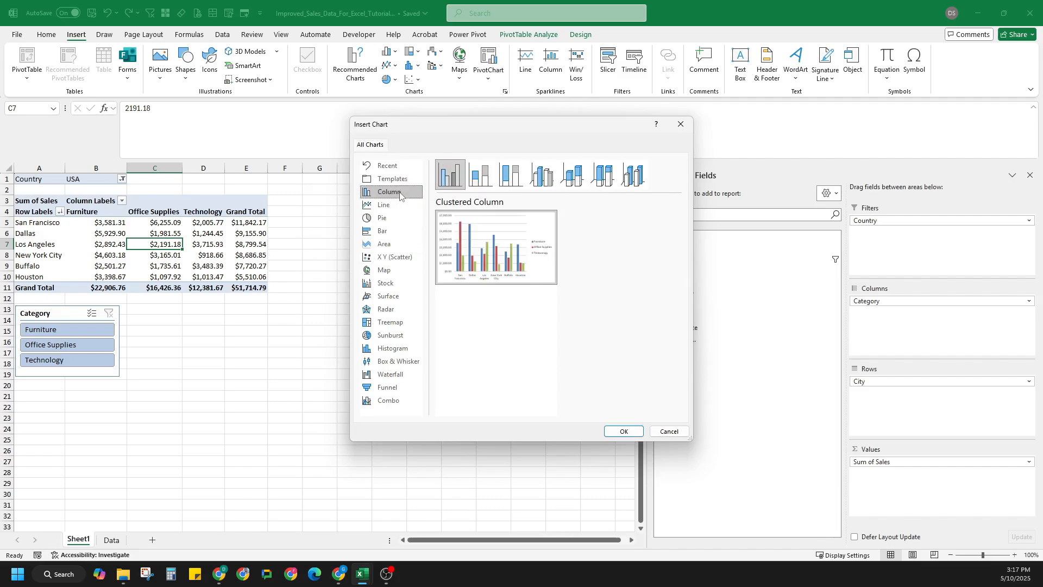
mouse_move(546, 263)
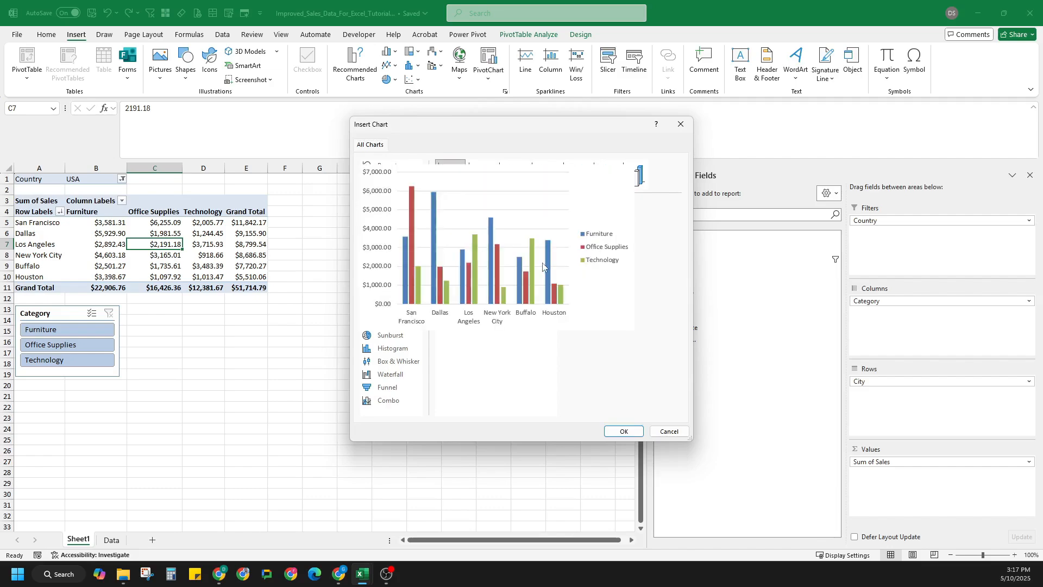
left_click(624, 431)
left_click_drag(303, 282, 239, 315)
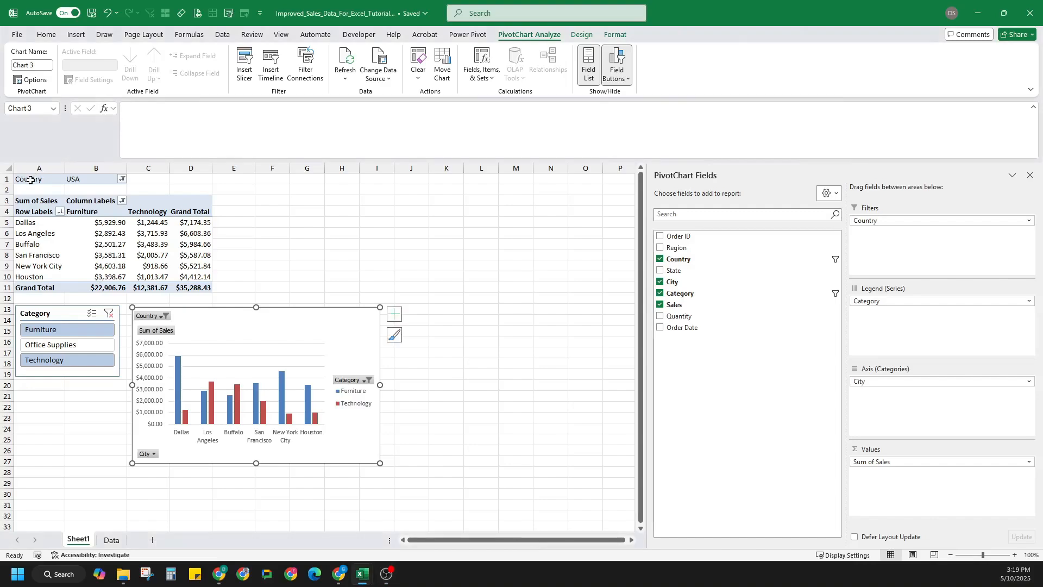
Copy the whole PivotTable, including its Country filter, to H1 and autofit columns H to K.
left_click_drag(33, 179, 198, 287)
key("ctrl+c")
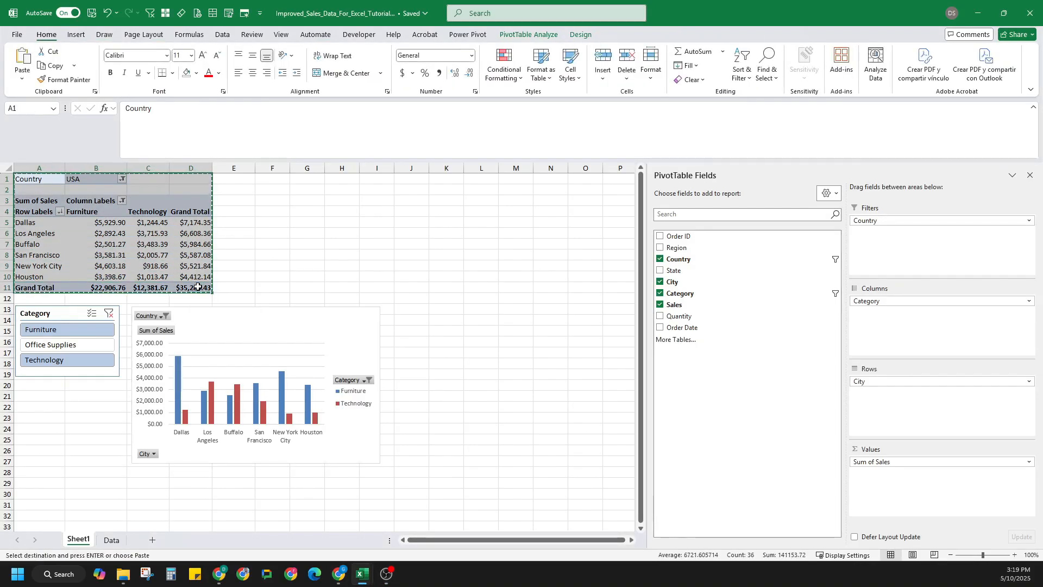
left_click(342, 179)
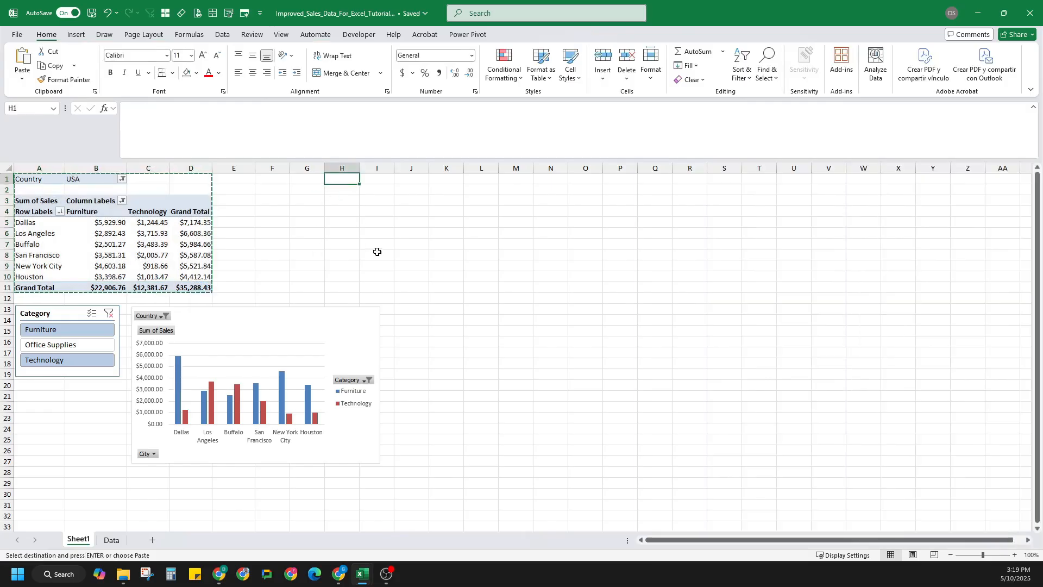
key("ctrl+v")
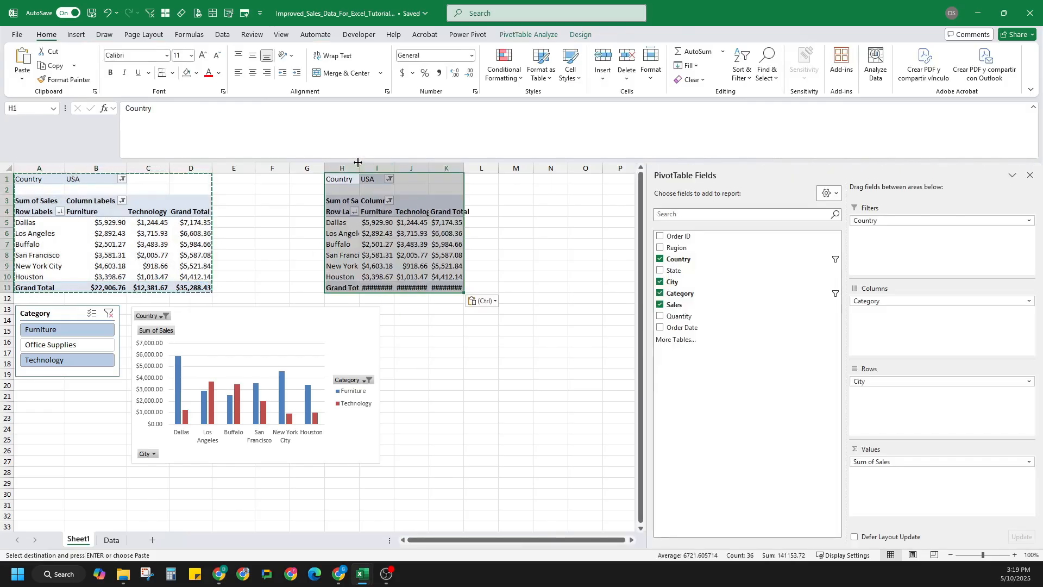
left_click_drag(342, 168, 443, 174)
double_click(428, 167)
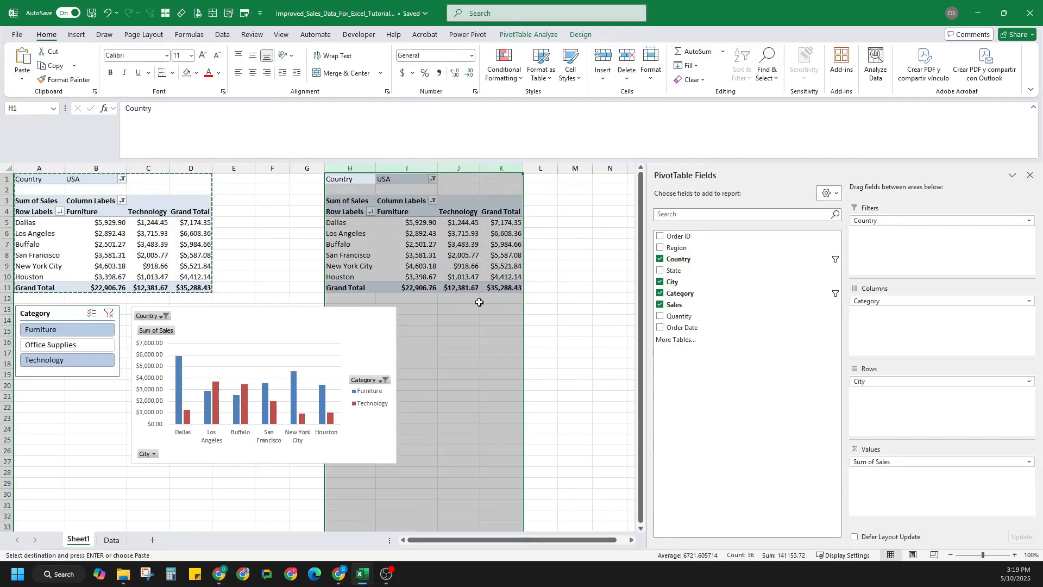
In the copied PivotTable, replace City with Country in Rows and remove Category from Columns.
left_click(397, 256)
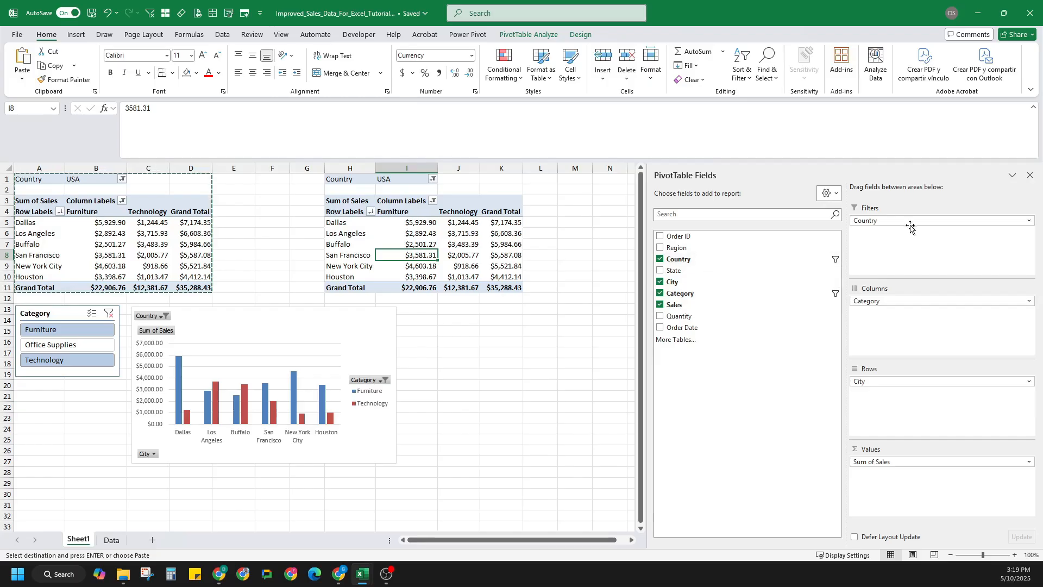
left_click_drag(910, 227, 885, 386)
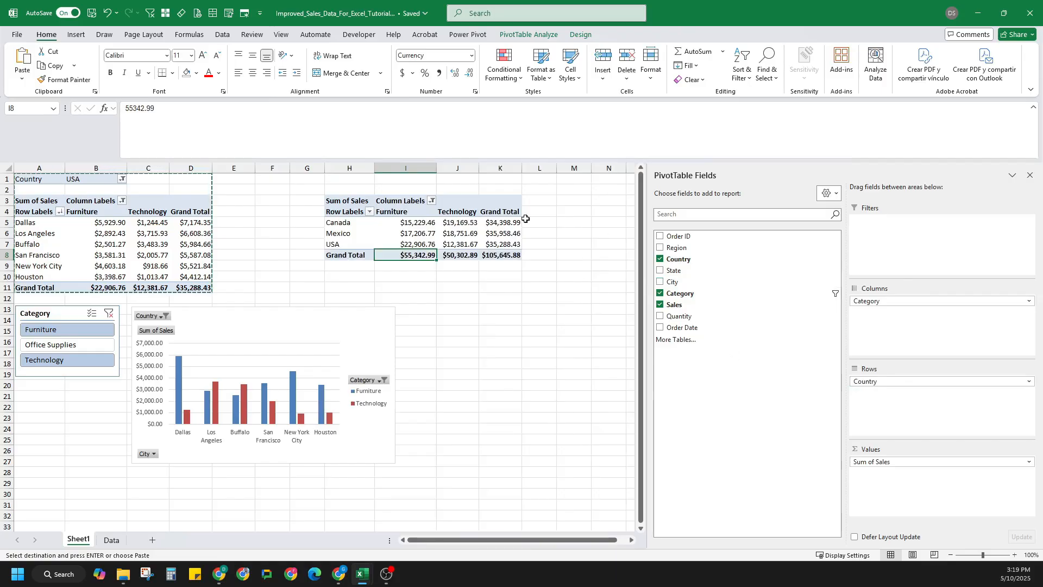
left_click_drag(900, 307, 768, 368)
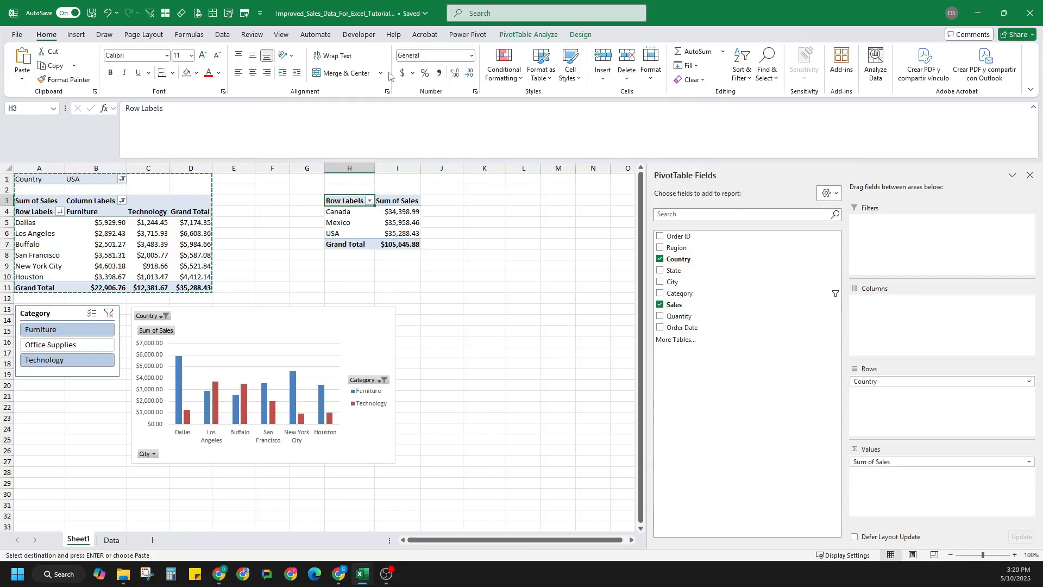
Turn the country PivotTable's grand totals off for rows and columns, and switch them back on for columns only.
left_click(580, 34)
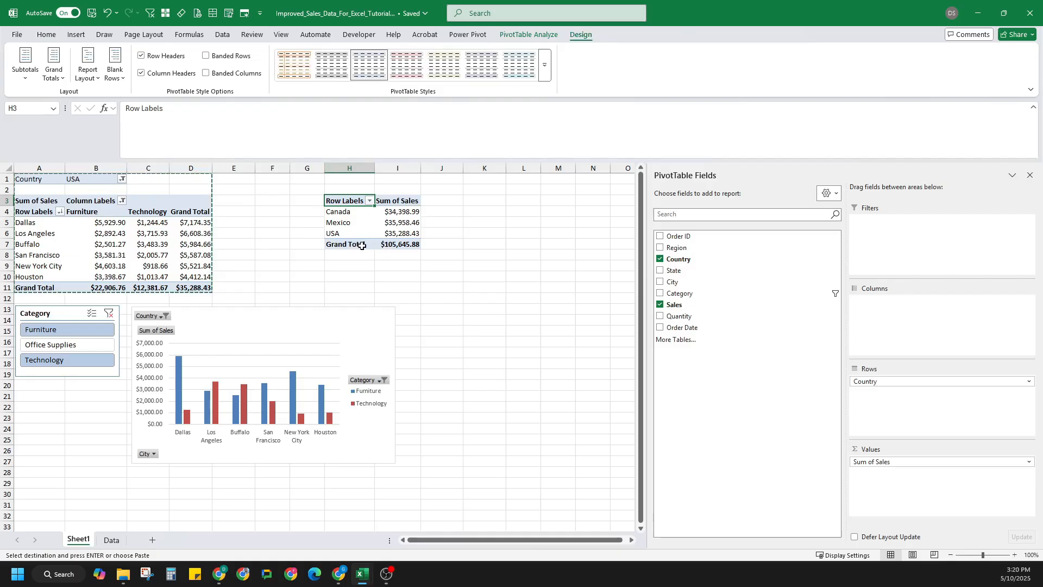
left_click(53, 75)
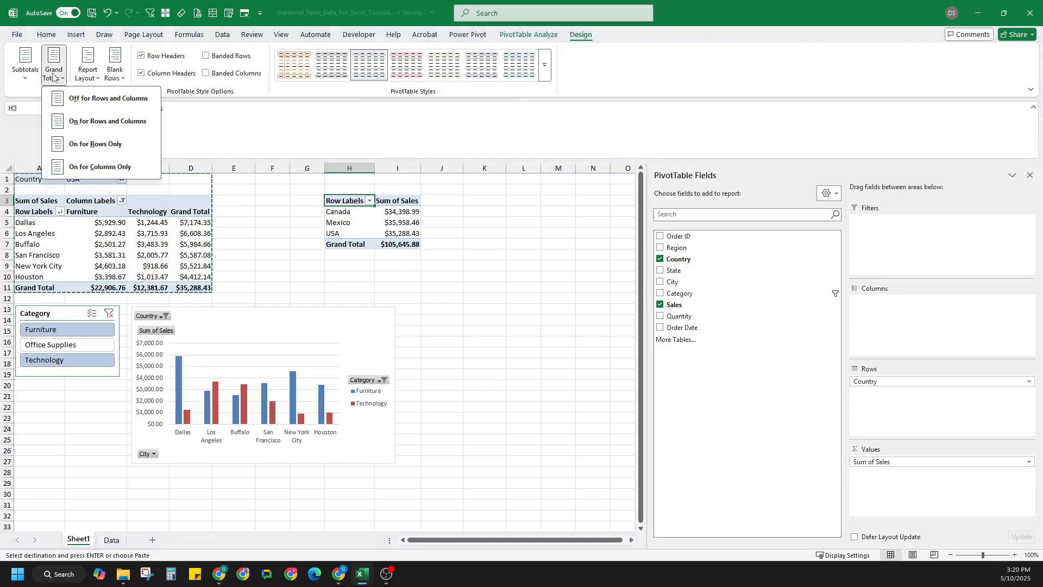
left_click(116, 103)
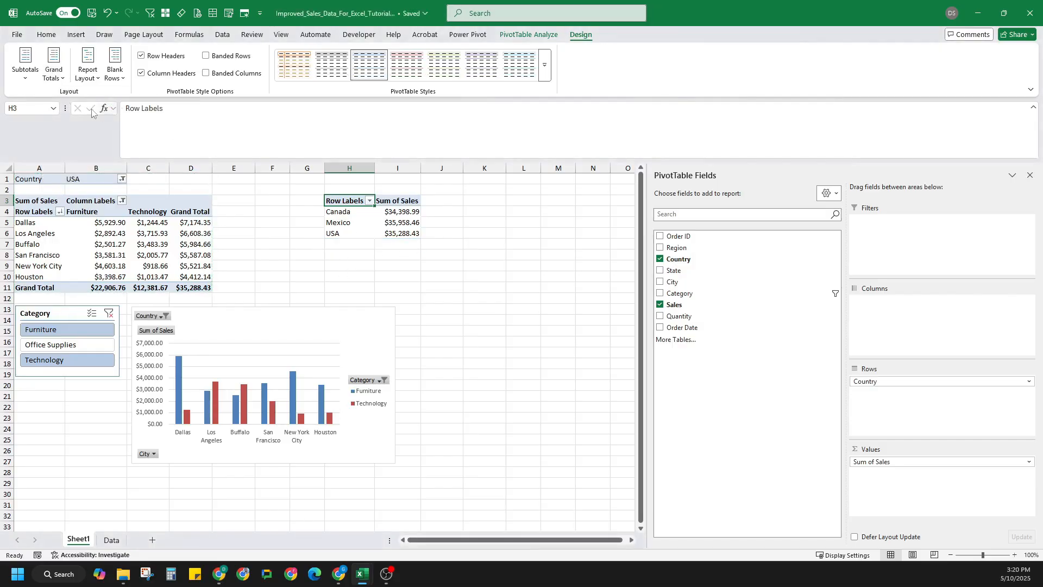
left_click(54, 73)
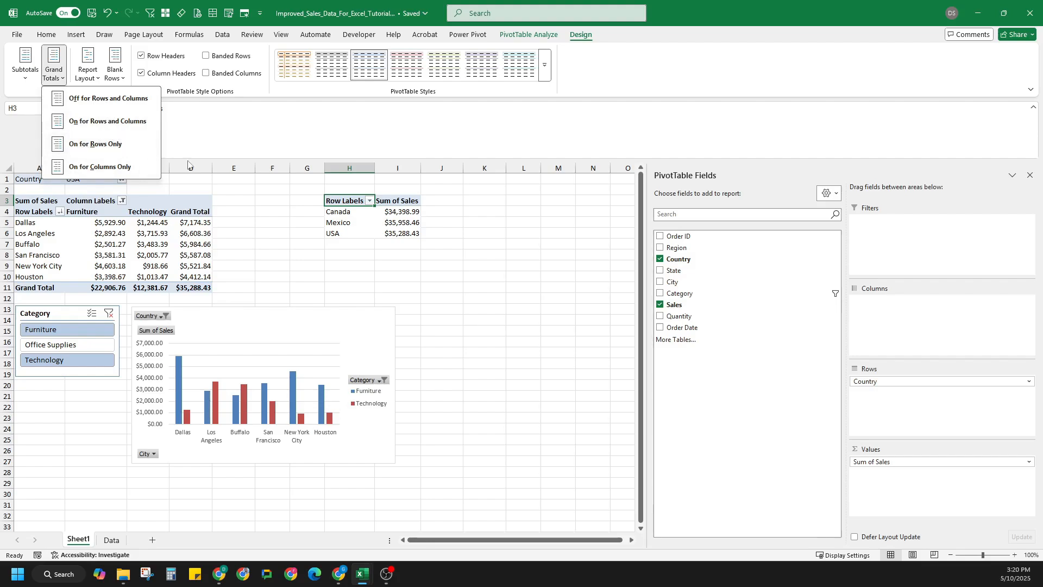
left_click(113, 168)
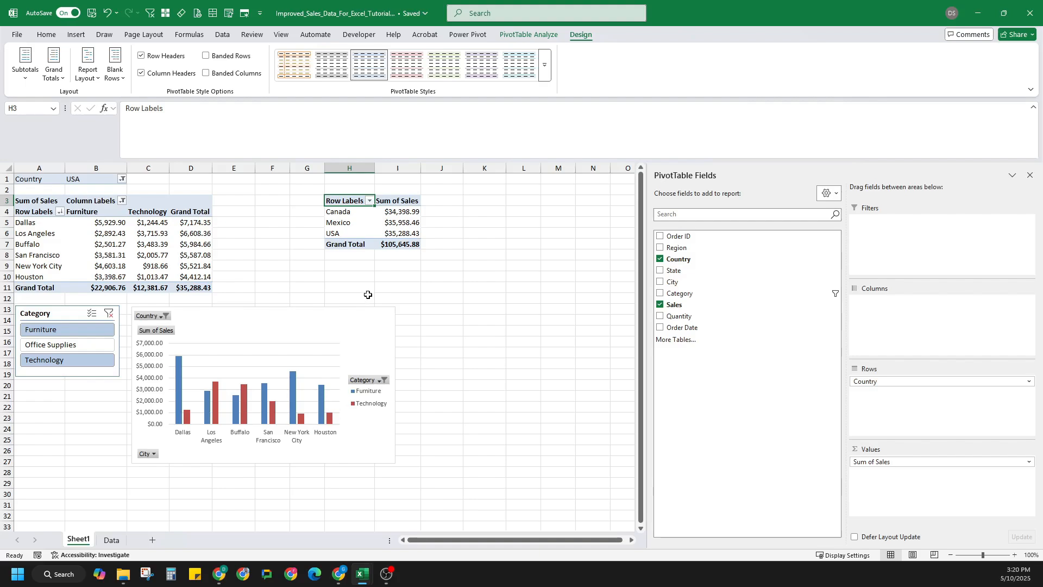
Try to insert a Filled Map chart directly from the country PivotTable.
left_click(403, 225)
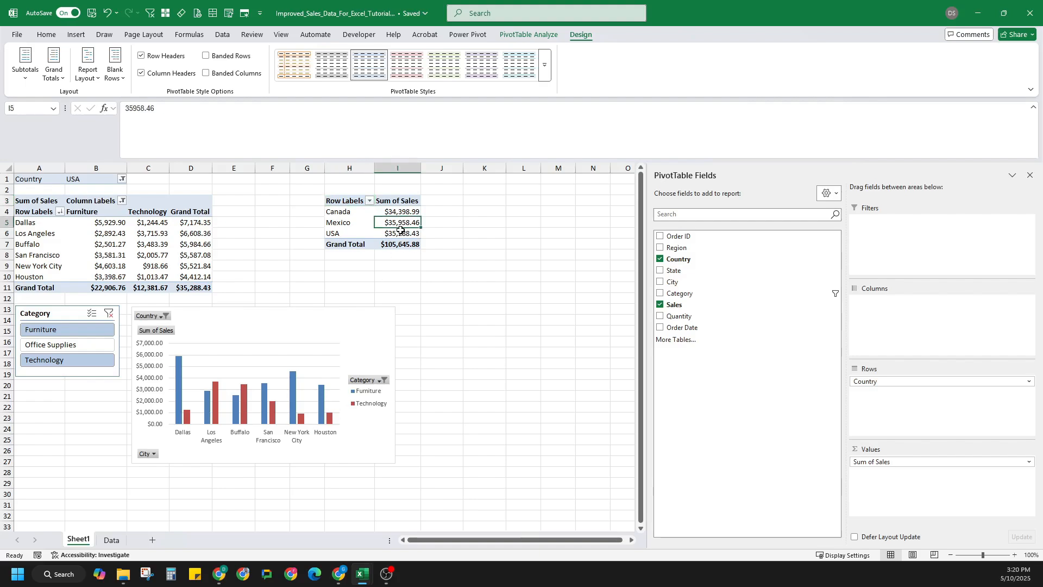
left_click(77, 34)
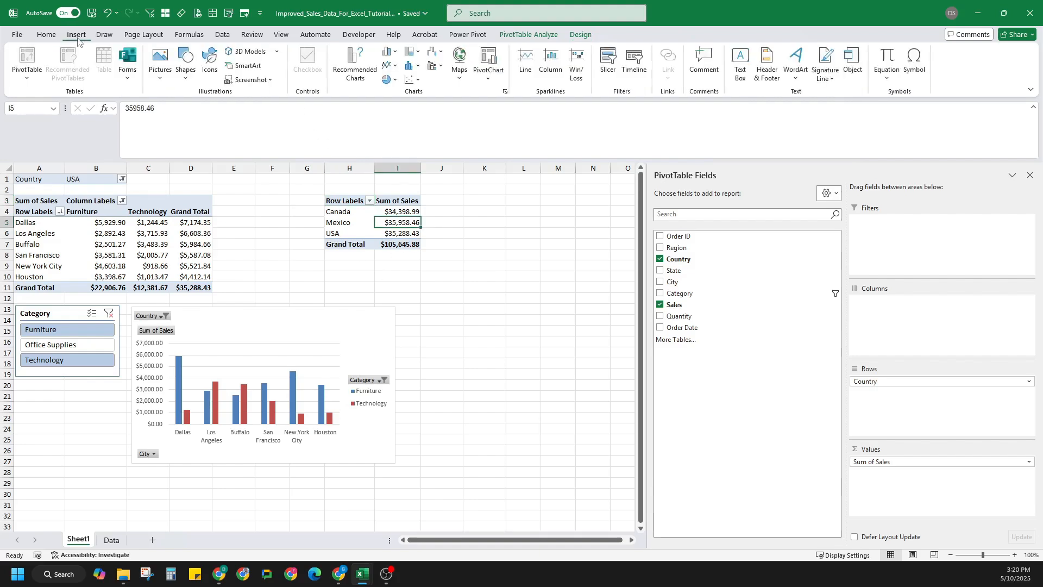
left_click(459, 58)
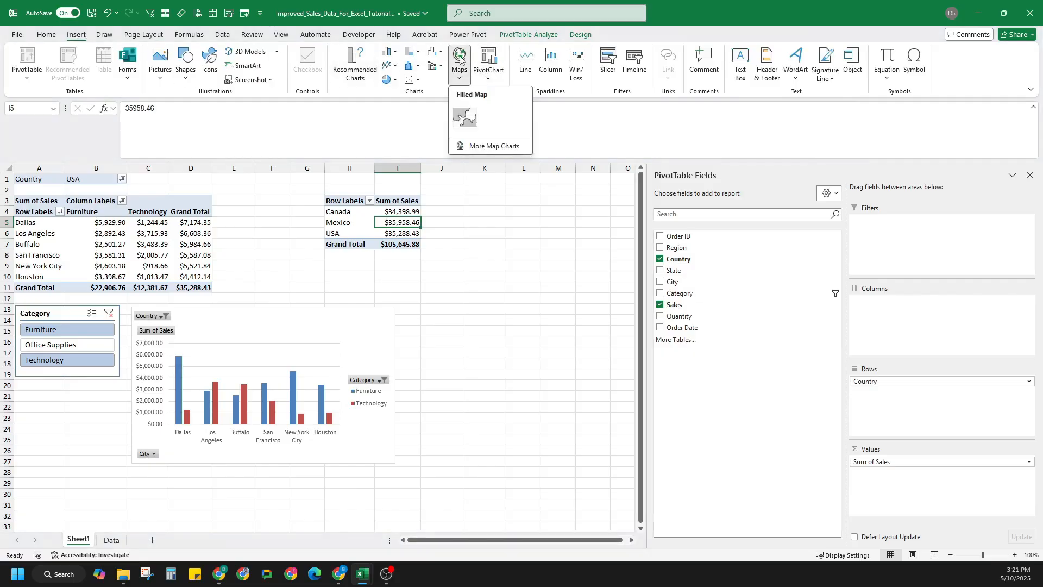
left_click(464, 119)
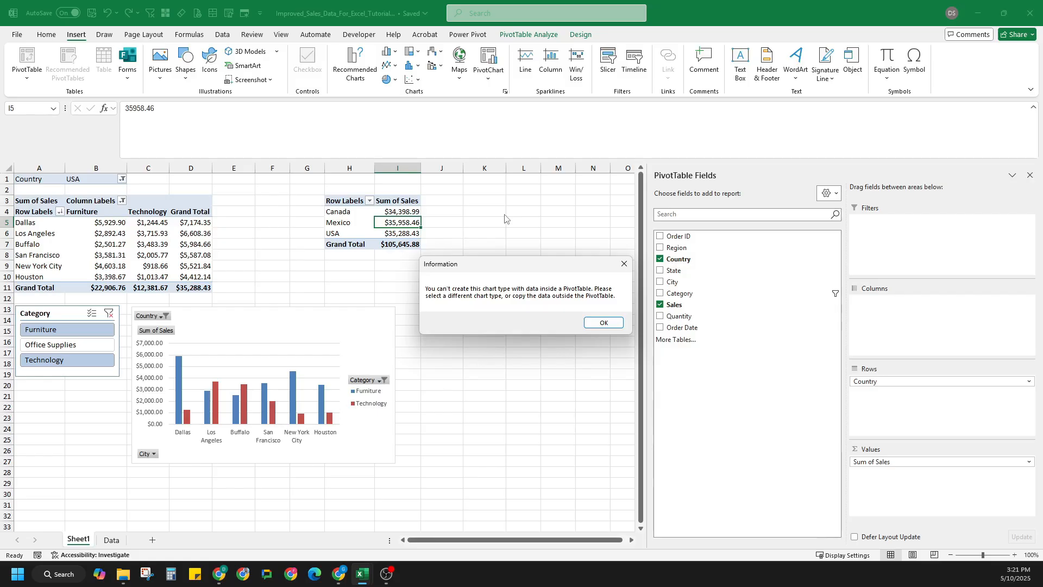
left_click(604, 323)
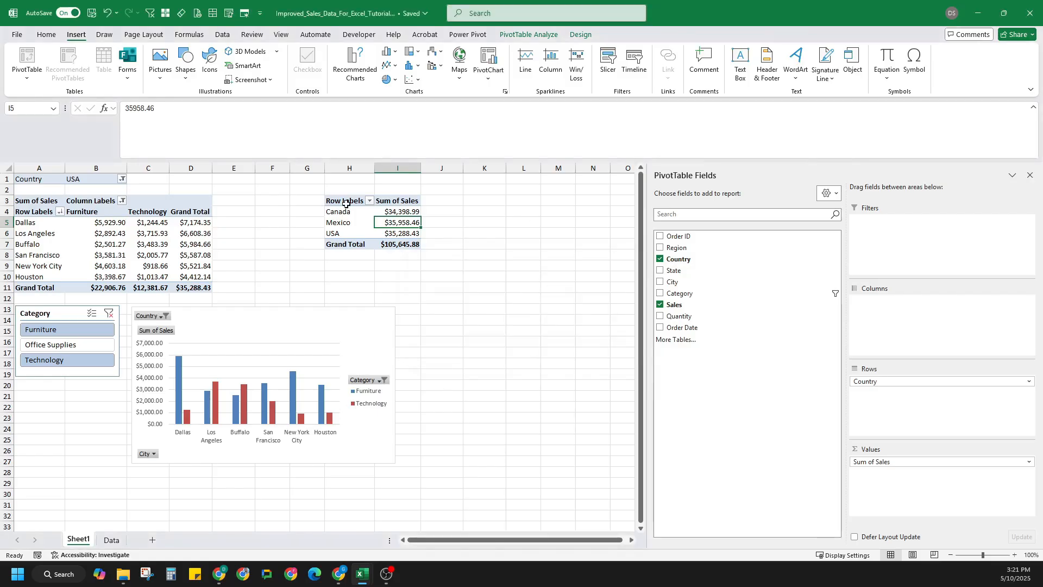
Copy the country PivotTable's headers and three country rows, and paste them as values only at K3.
left_click_drag(346, 204, 392, 231)
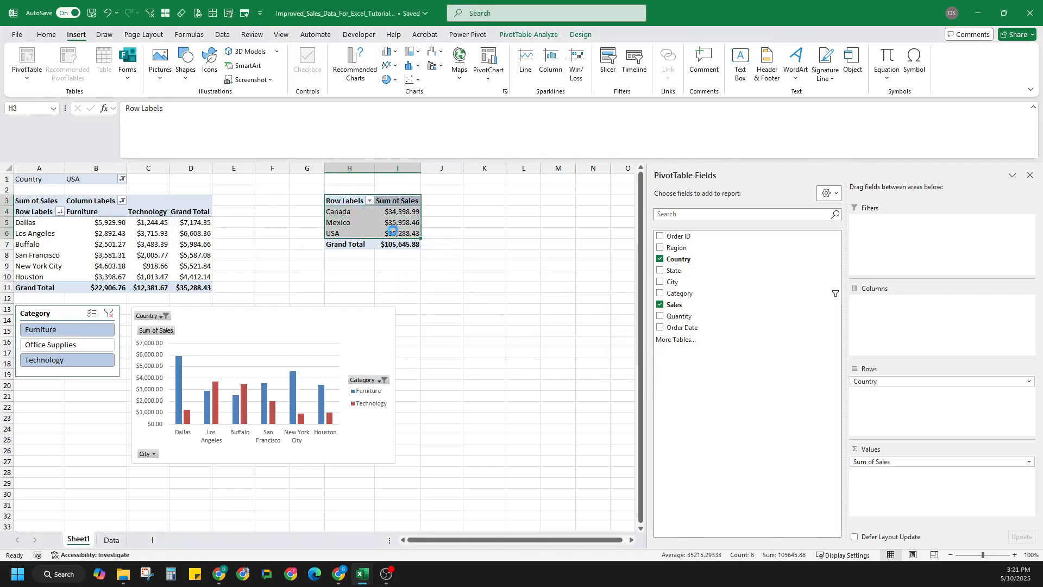
key("ctrl+c")
left_click(475, 204)
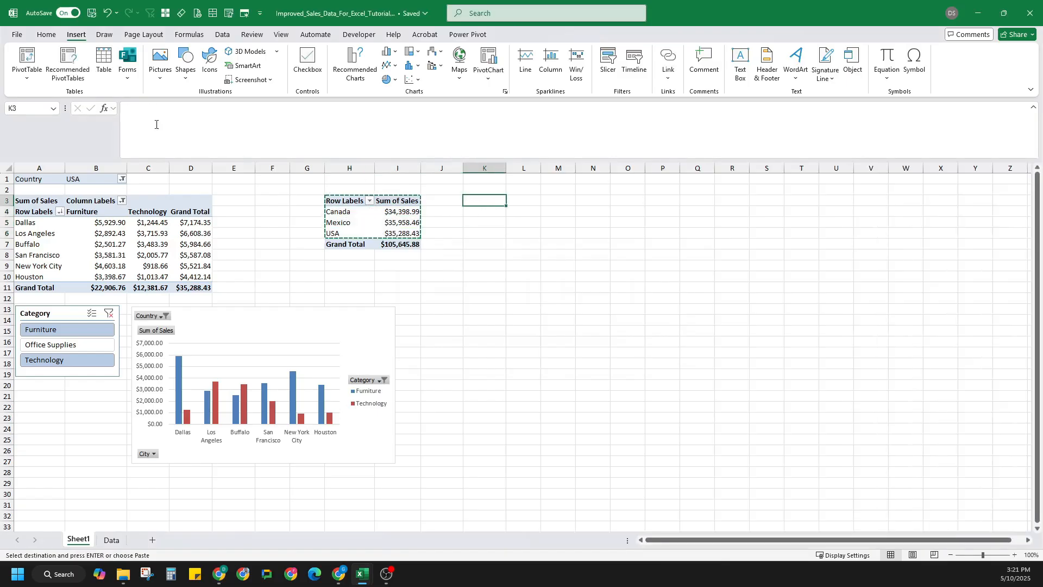
left_click(47, 35)
left_click(23, 80)
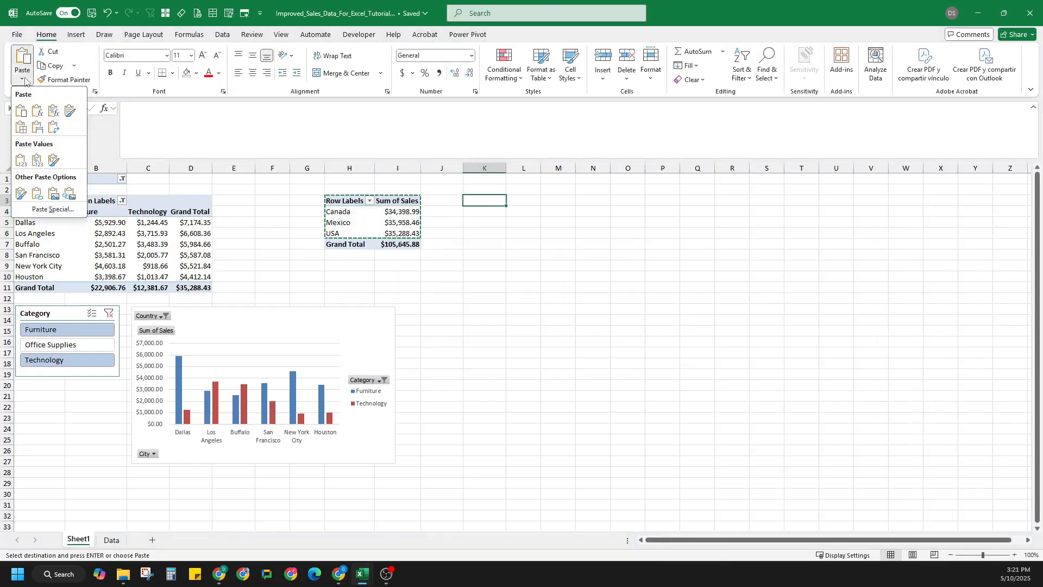
left_click(20, 160)
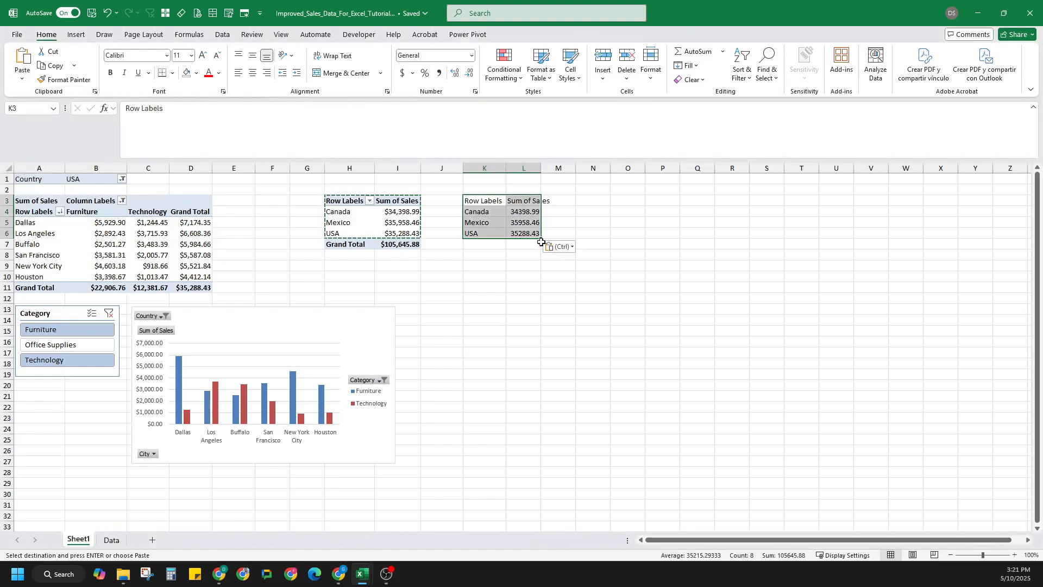
Apply the comma number style to column L and autofit its width.
left_click(523, 168)
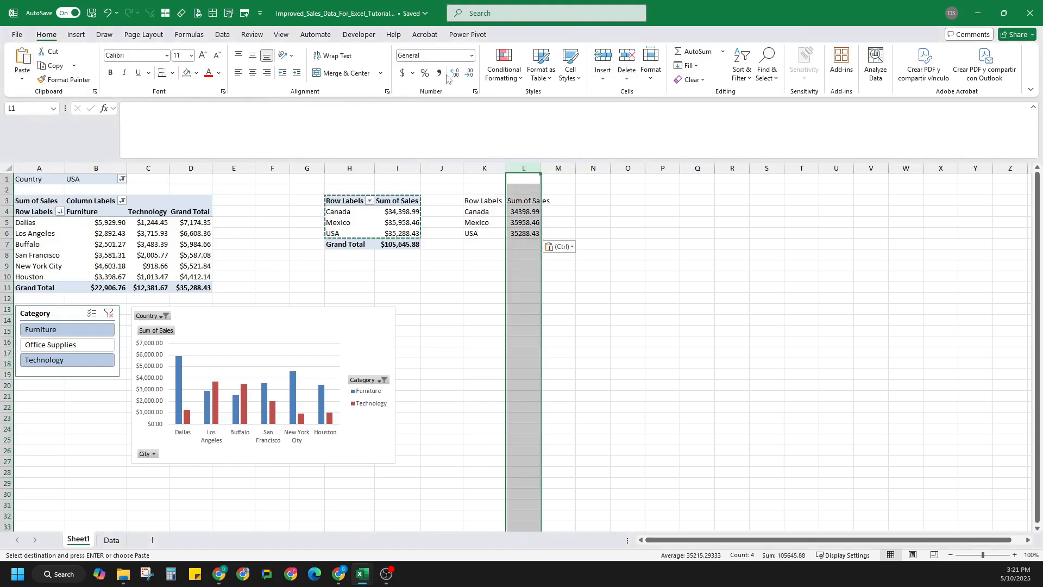
left_click(439, 73)
double_click(541, 168)
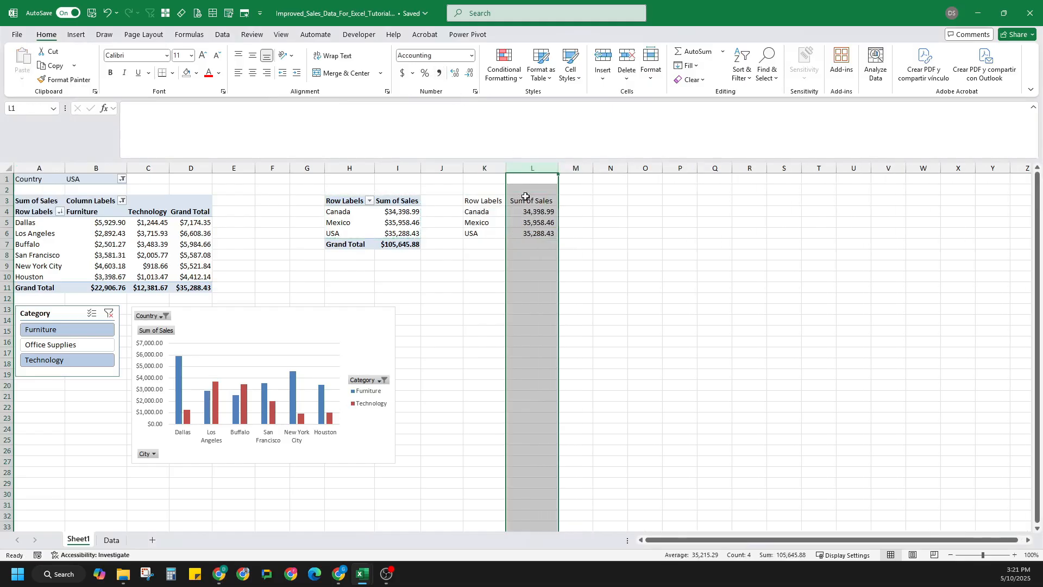
Insert a Filled Map chart from the pasted country values in K3:L6 and place it beside the PivotChart.
left_click_drag(477, 201, 533, 231)
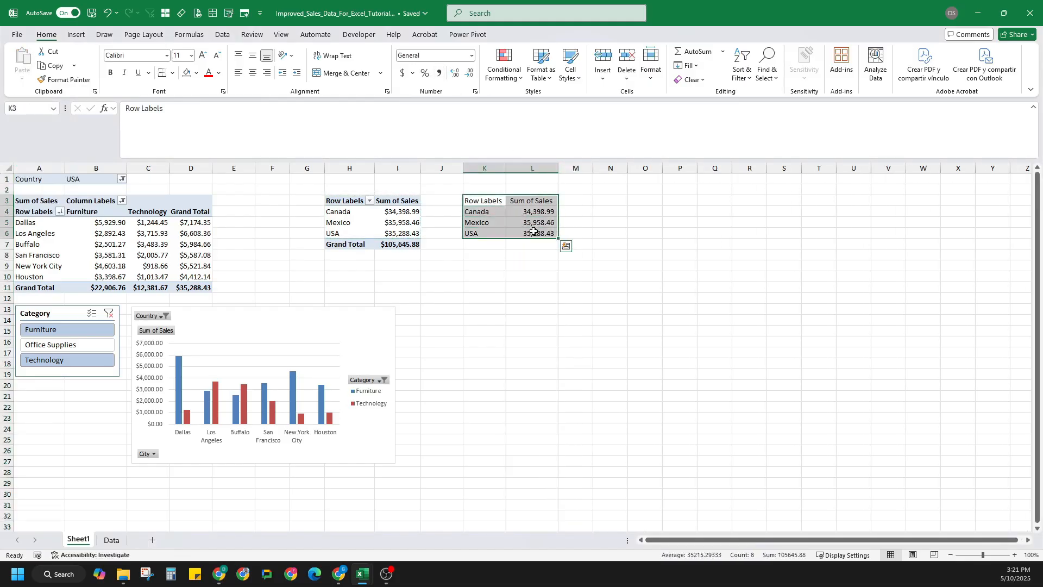
left_click(76, 34)
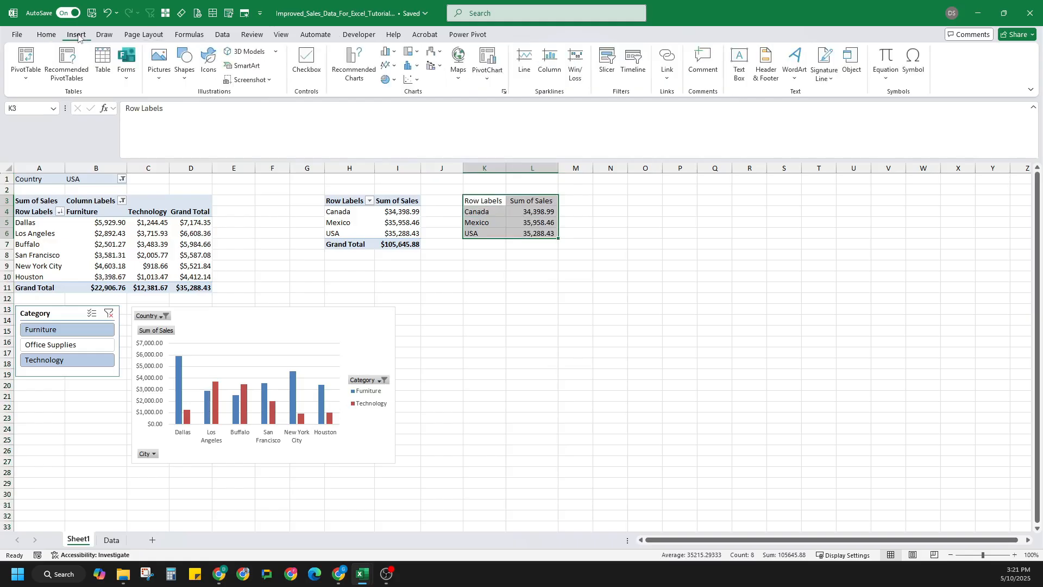
left_click(460, 63)
left_click(460, 128)
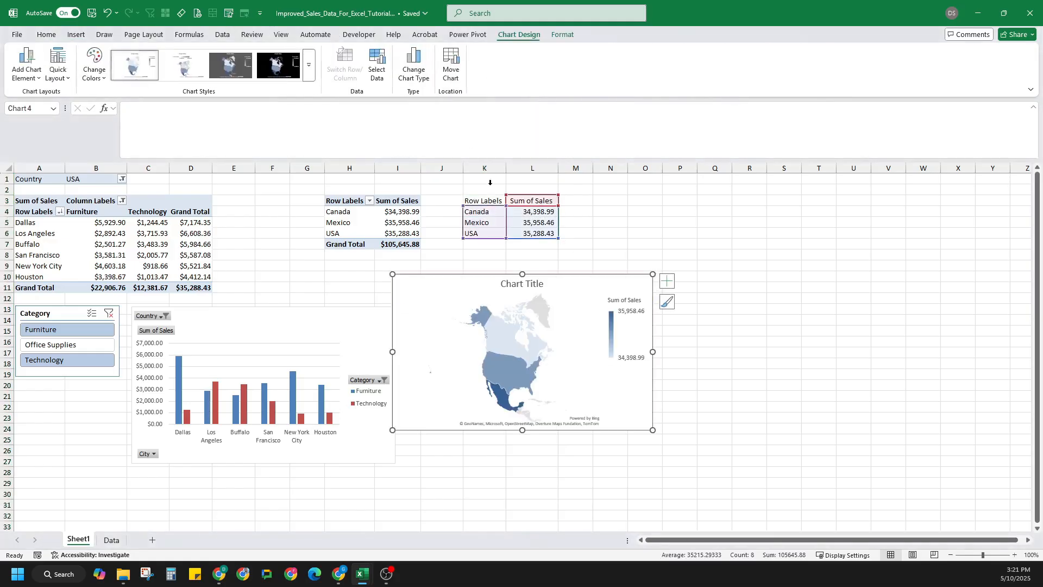
left_click_drag(480, 277, 491, 312)
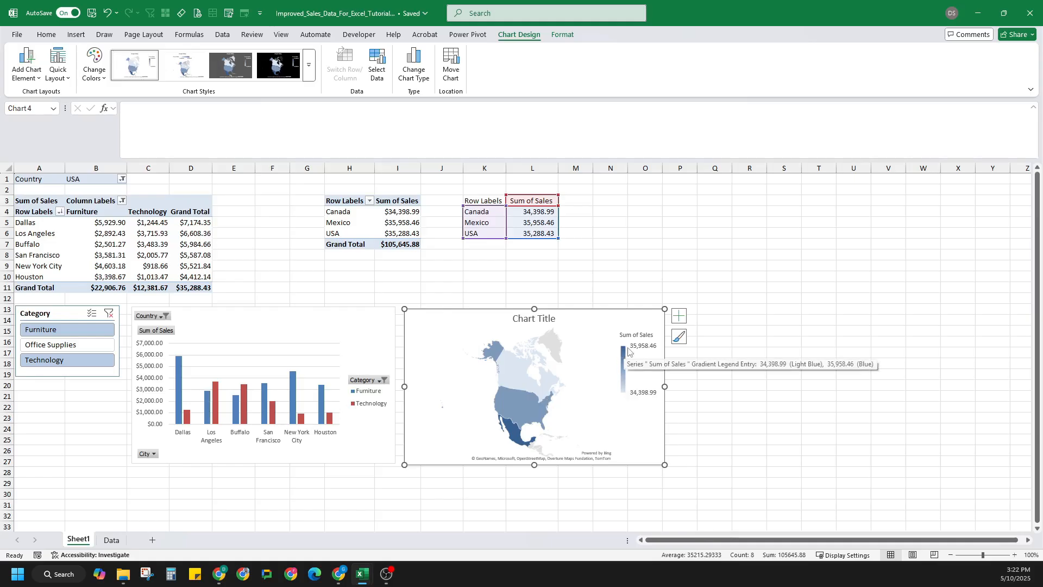
left_click(546, 275)
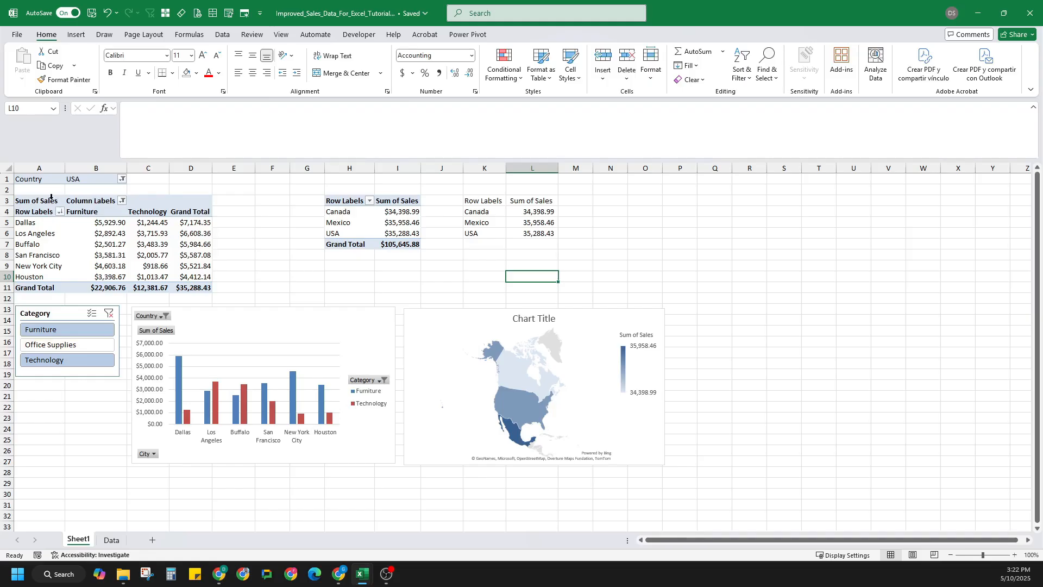
Hide the gridlines on Sheet1.
left_click(227, 256)
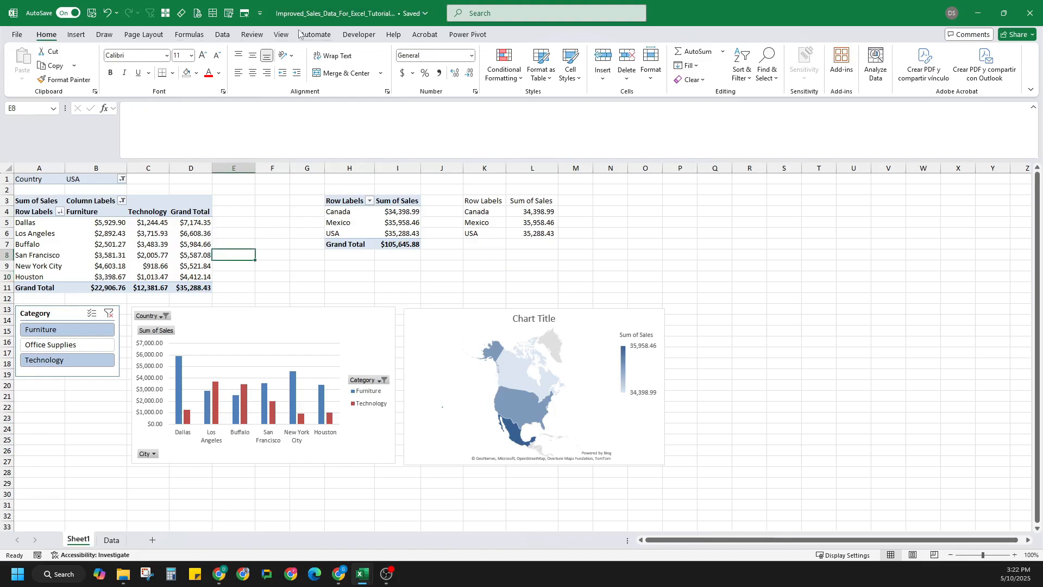
left_click(282, 35)
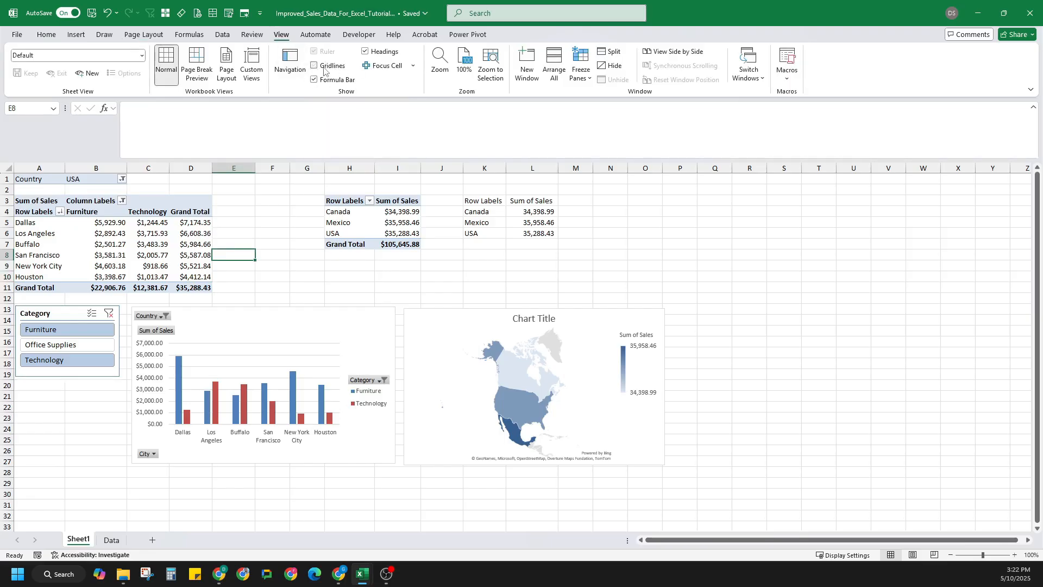
left_click(324, 69)
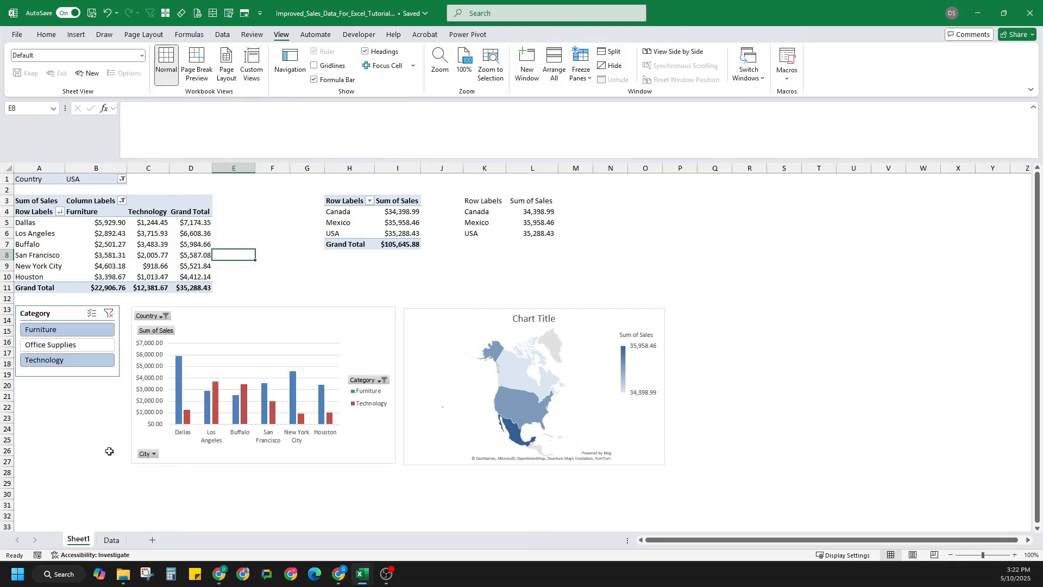